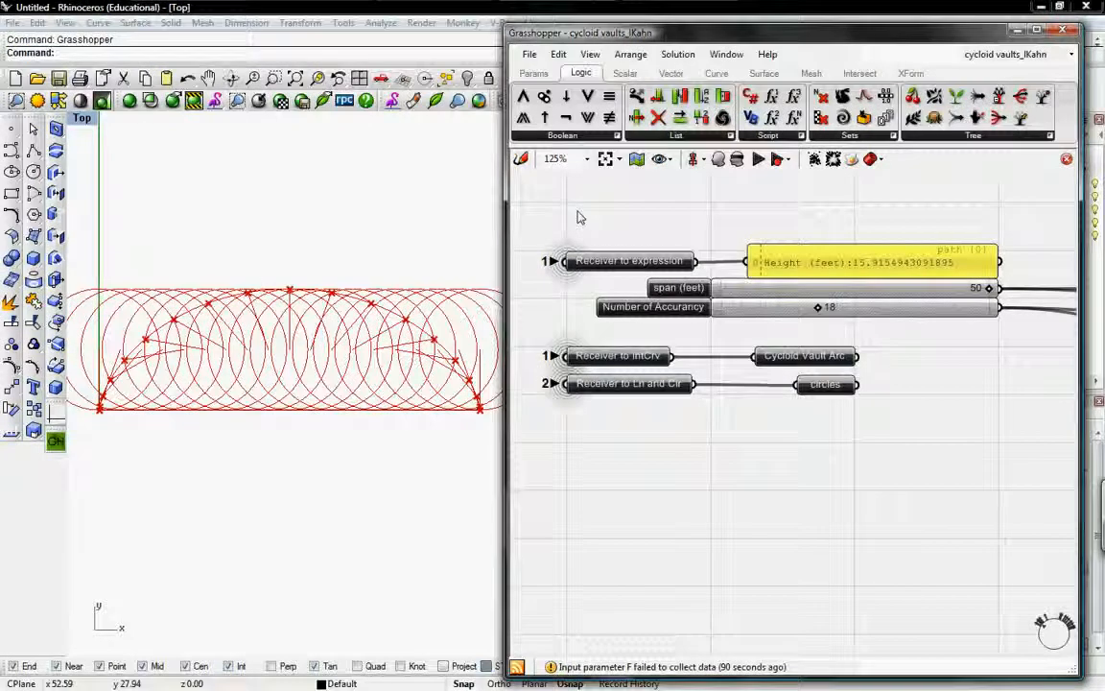
Start a new definition and place a Circle component near the lower end of the canvas
click(528, 54)
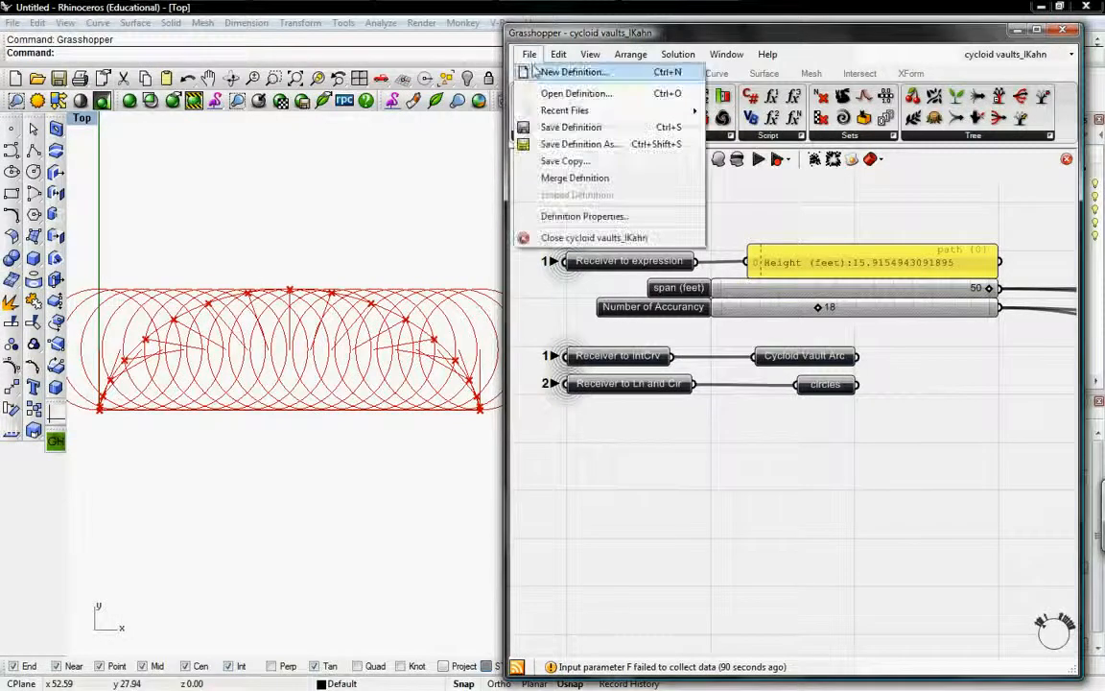
click(571, 71)
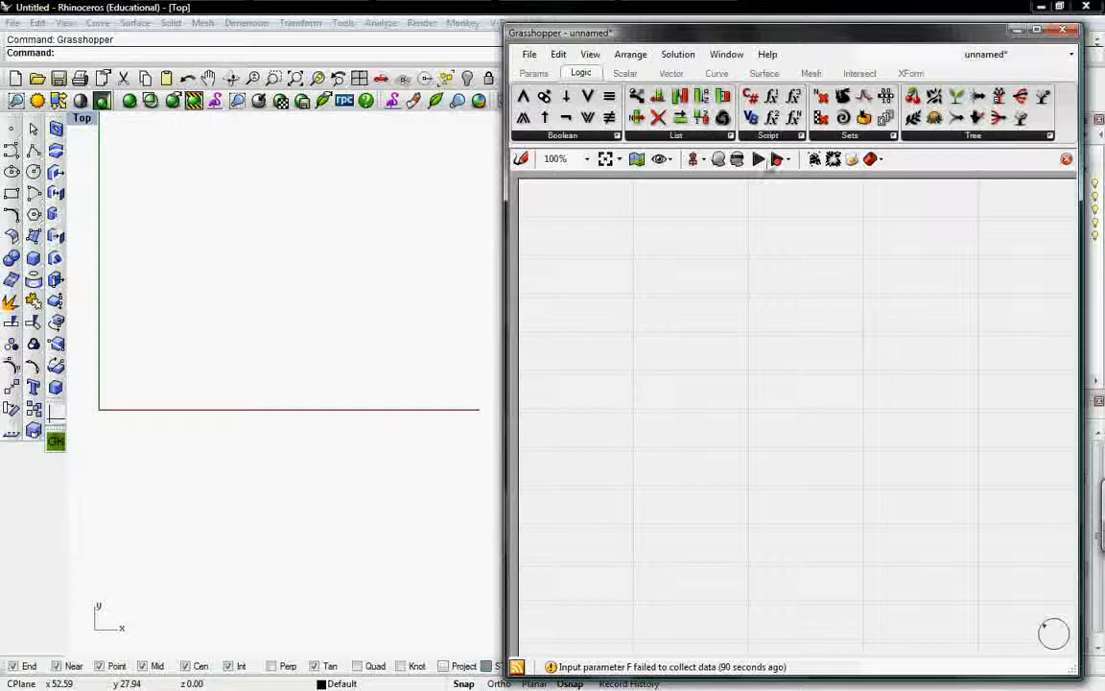
click(717, 73)
click(741, 136)
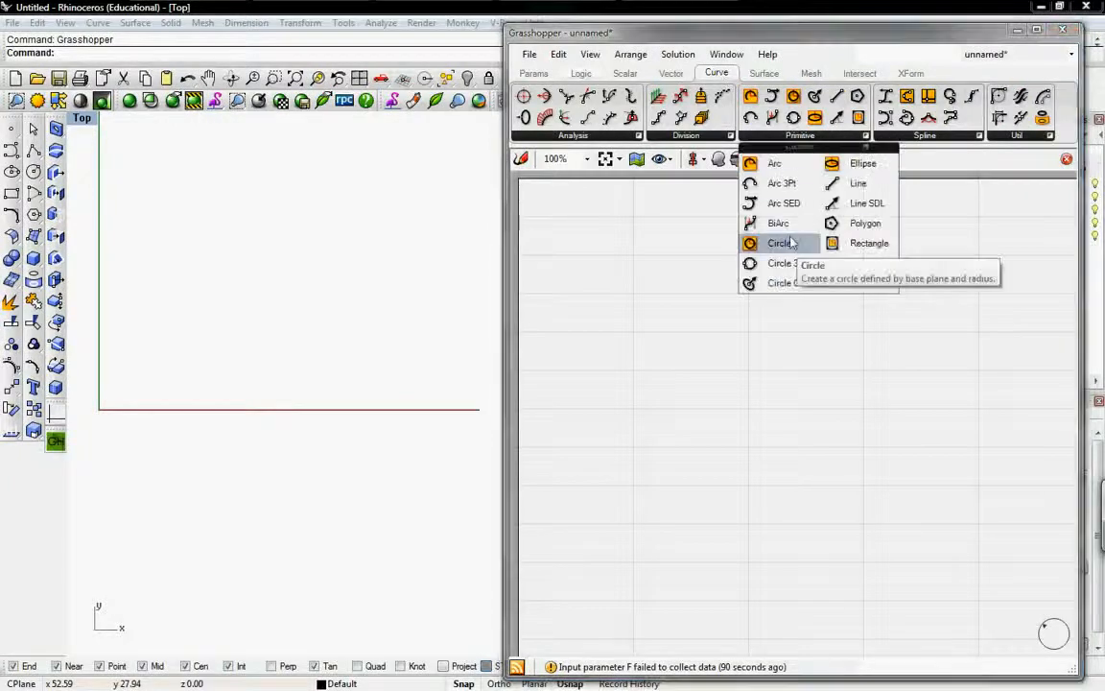
click(779, 242)
click(998, 512)
drag(1010, 523, 1032, 564)
Place a number slider on the canvas, well ahead of the Circle component
click(533, 73)
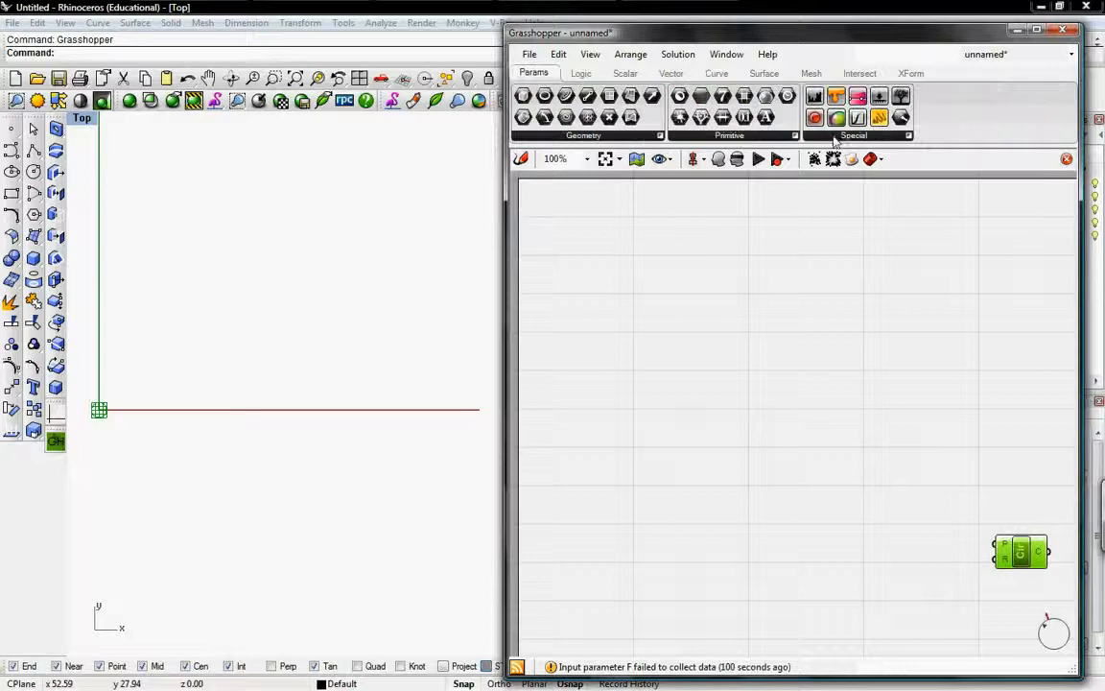
click(908, 135)
click(859, 284)
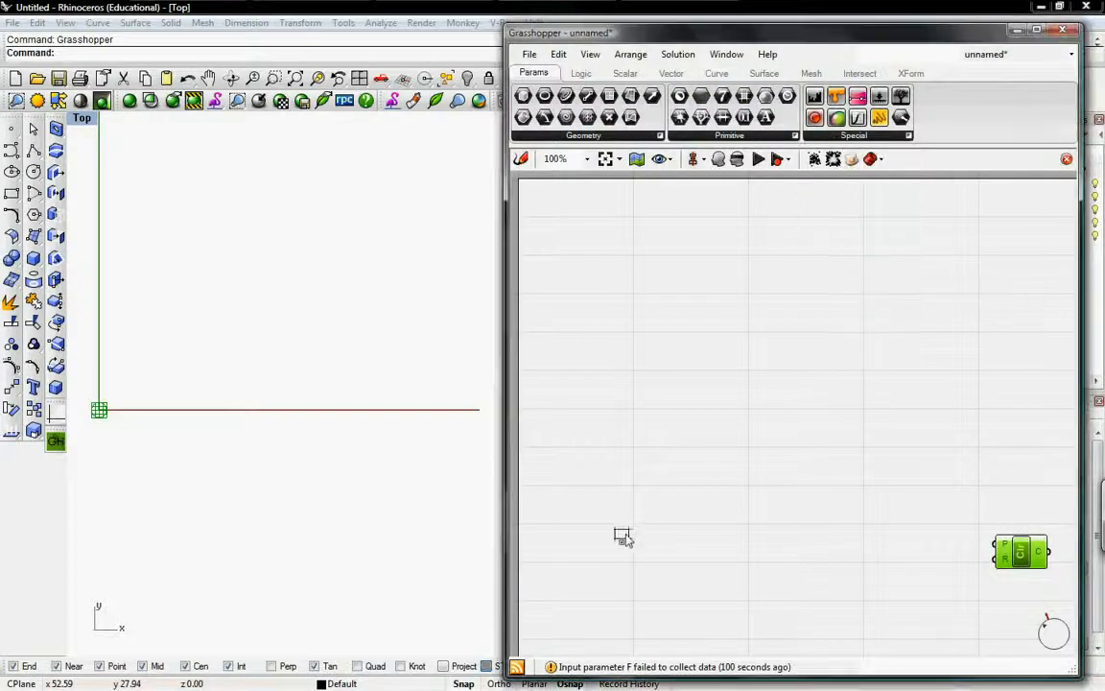
click(587, 547)
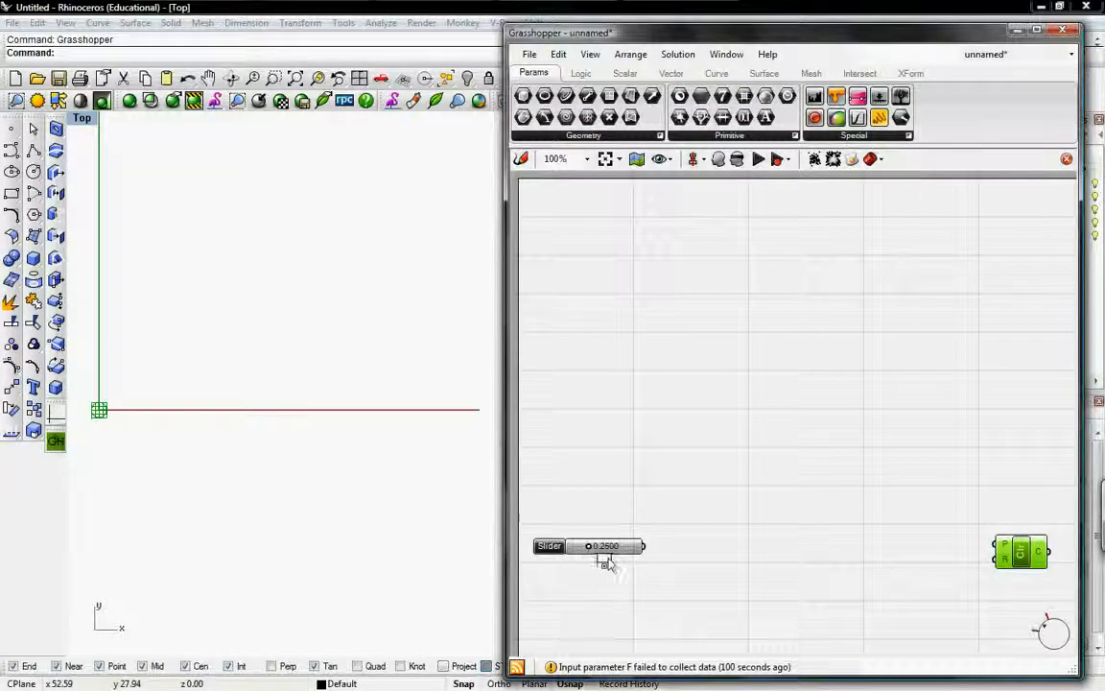
Configure the slider to use integers and set its value to 50
right_click(589, 548)
click(624, 603)
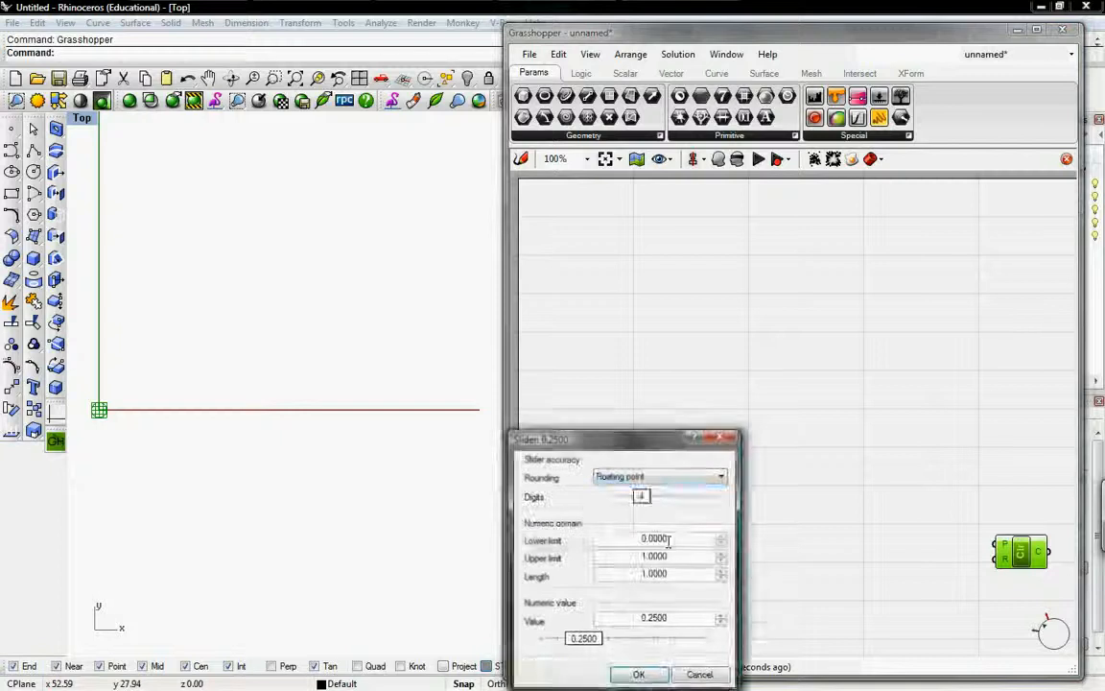
click(653, 477)
click(639, 502)
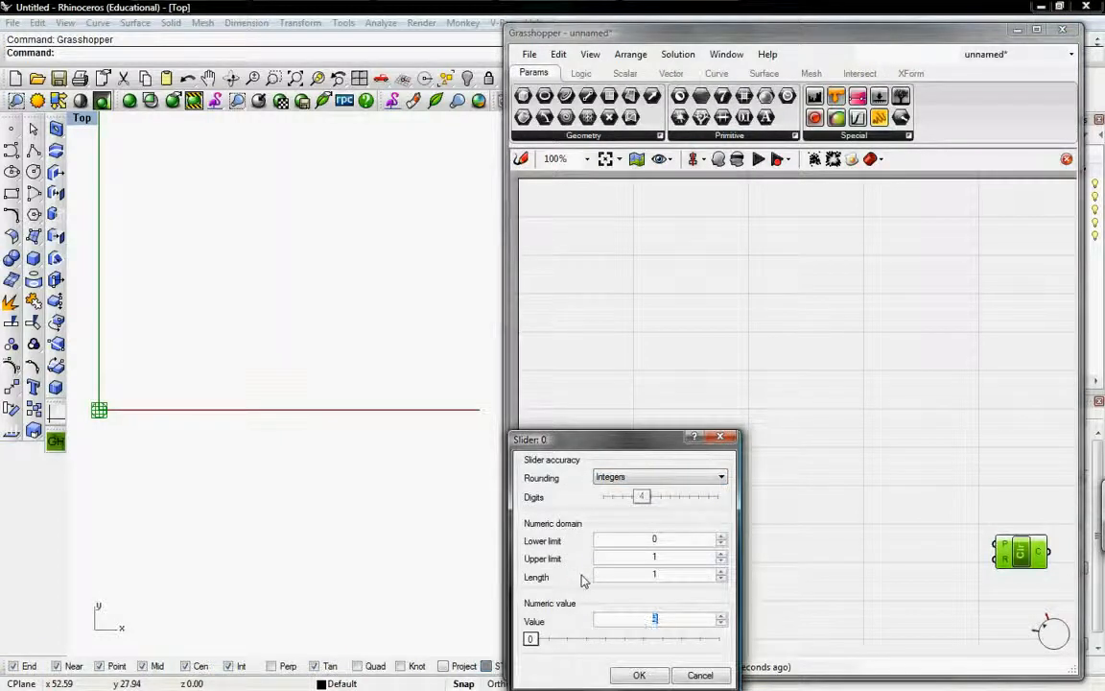
click(639, 675)
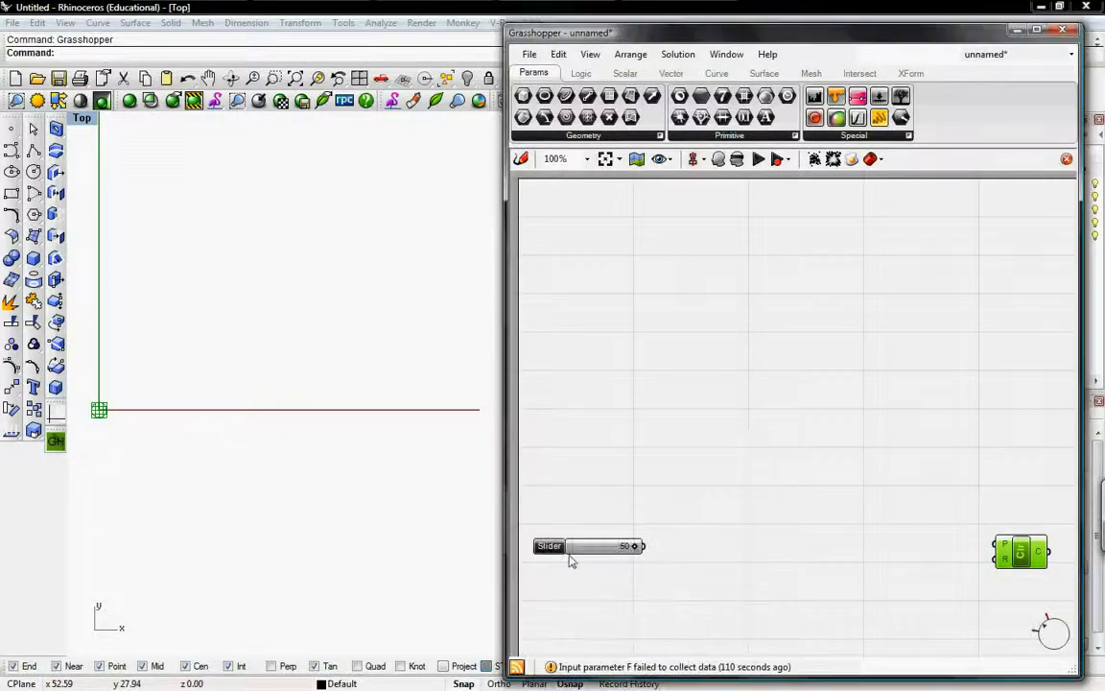
Rename the slider as Span(feet)
right_click(563, 554)
text(Span(feet)
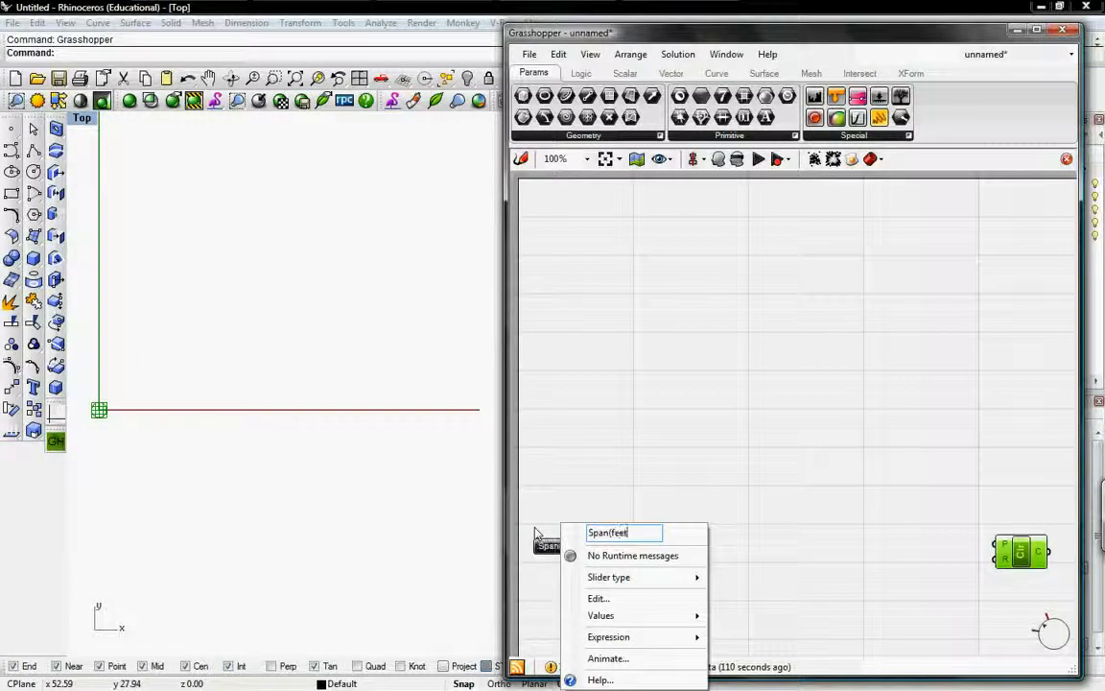
text())
key(Return)
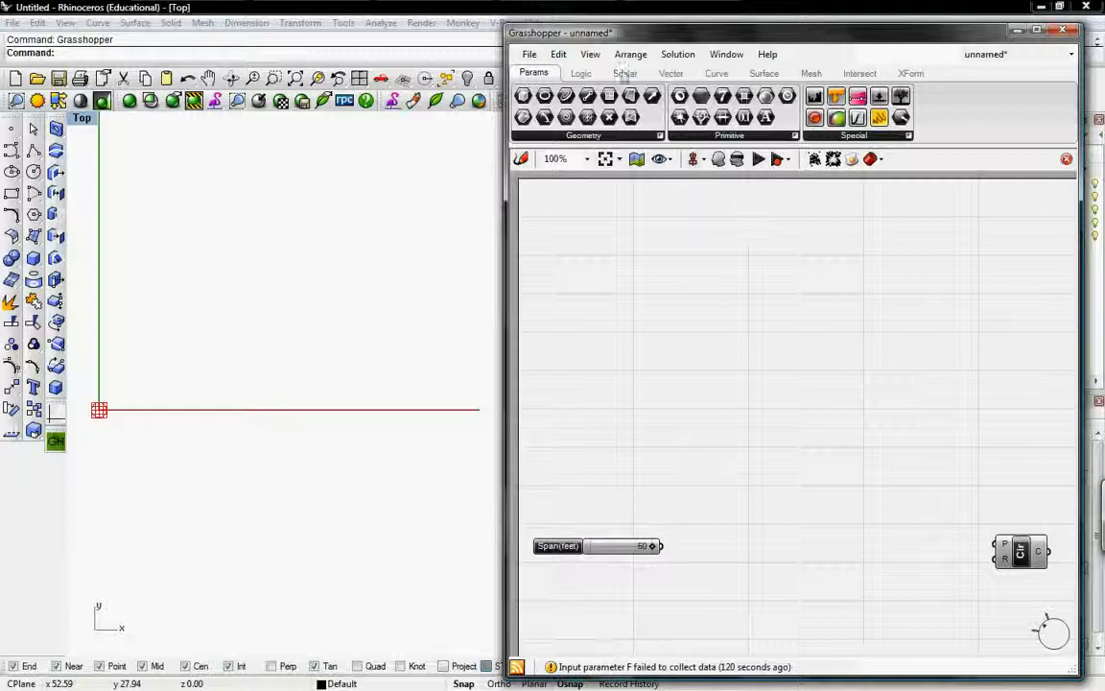
Place a one-variable function component F(x) between the span slider and the Circle component
click(581, 73)
click(768, 135)
drag(775, 203, 811, 548)
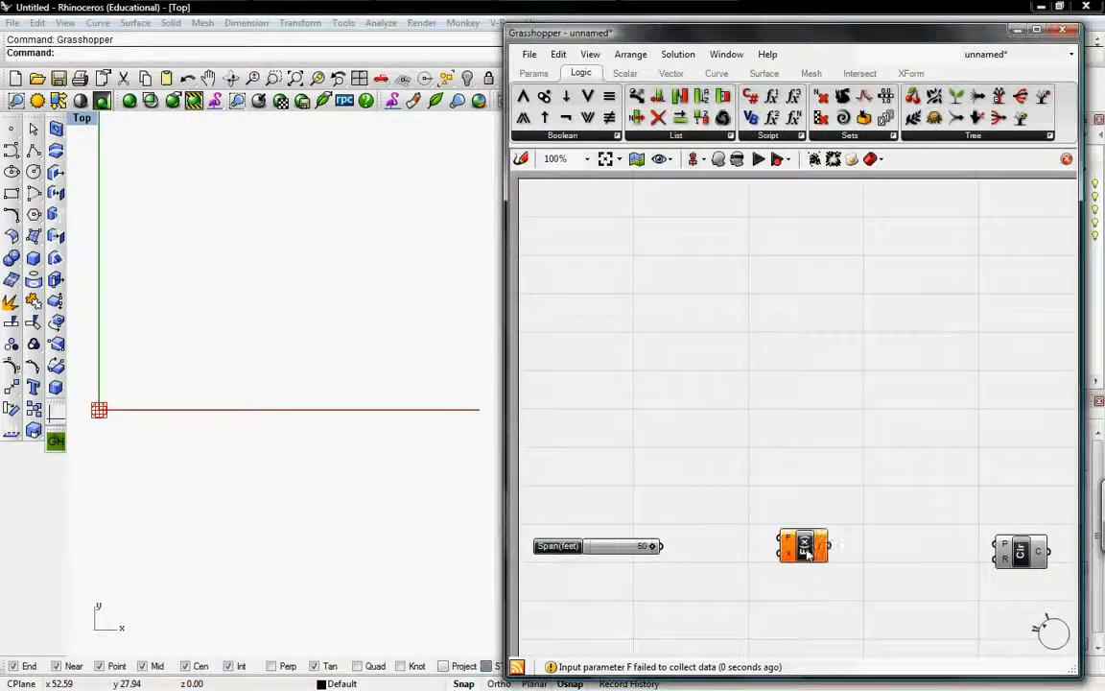
Define the F(x) component's expression as x/(2*π)
right_click(808, 545)
right_click(786, 538)
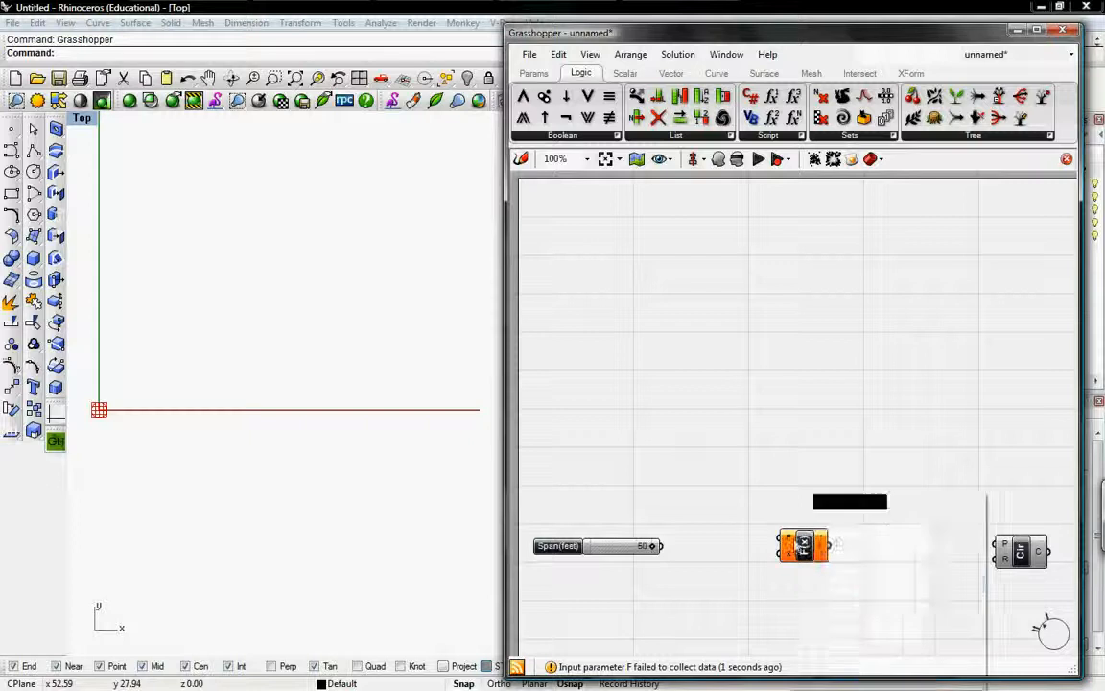
click(844, 604)
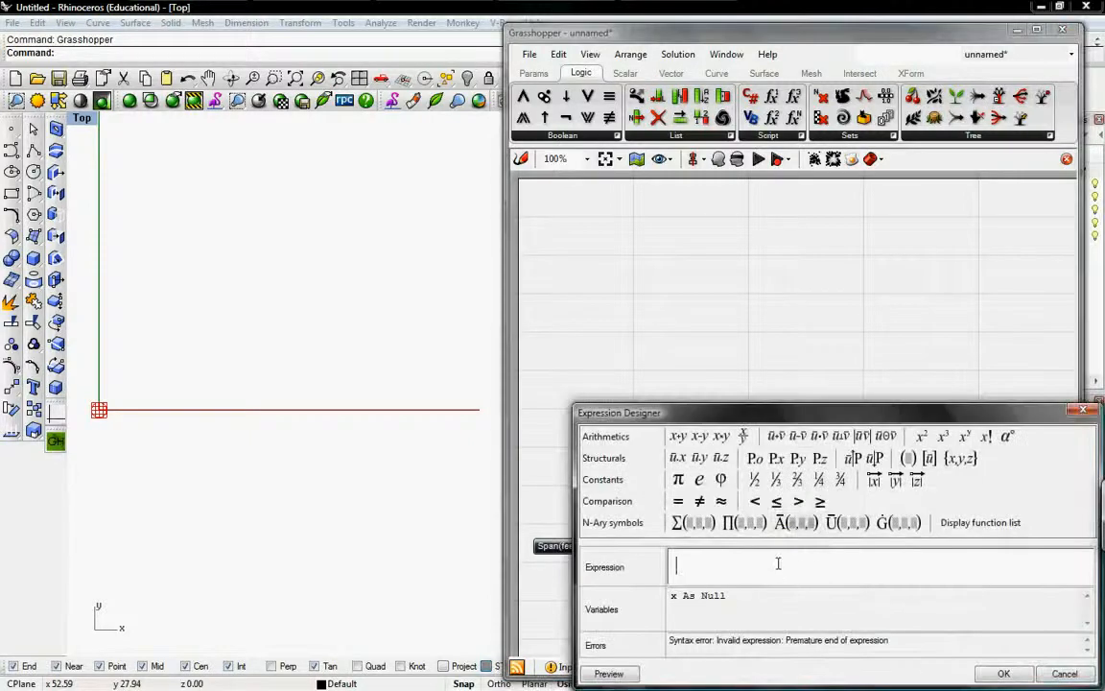
text(x/)
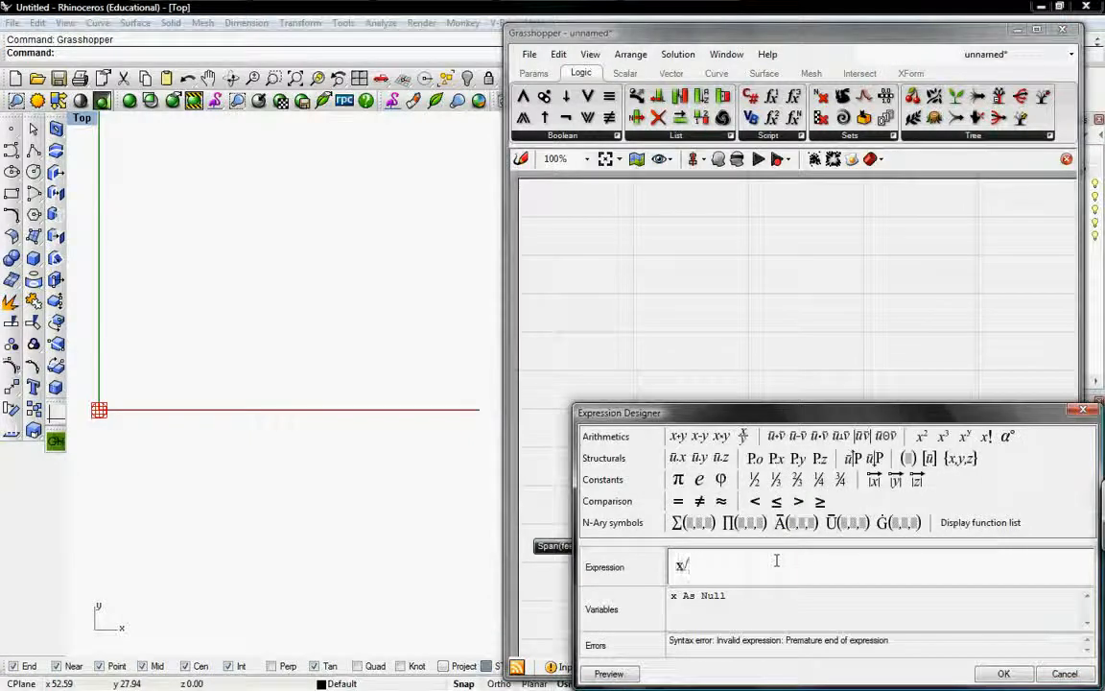
text((2)
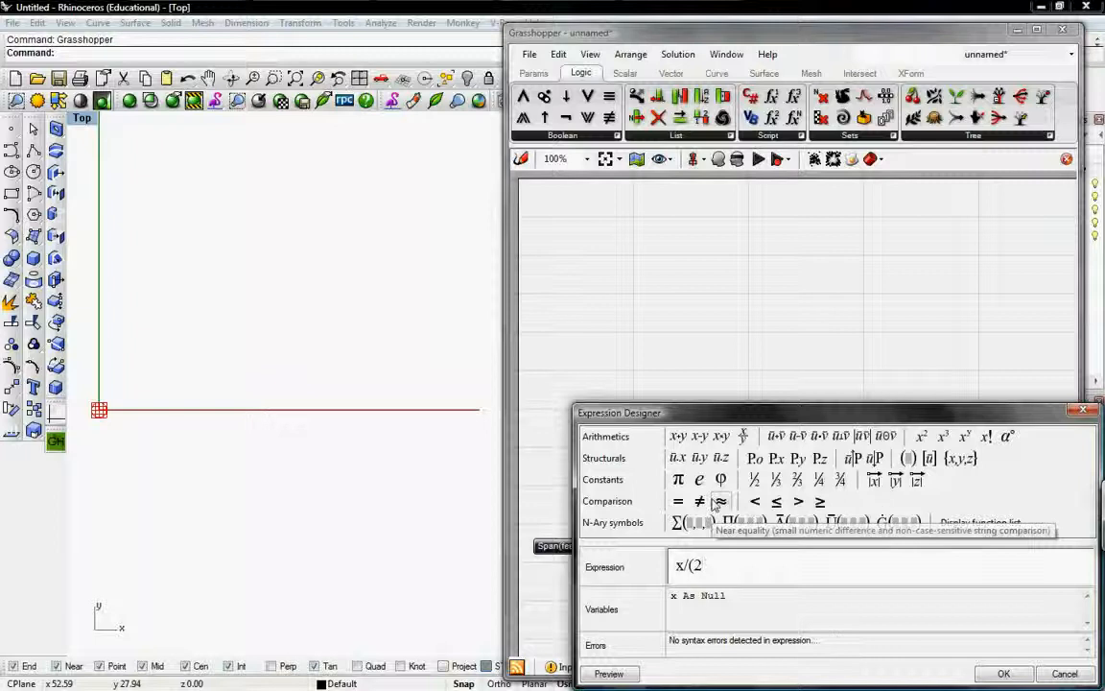
text(*)
click(679, 480)
text())
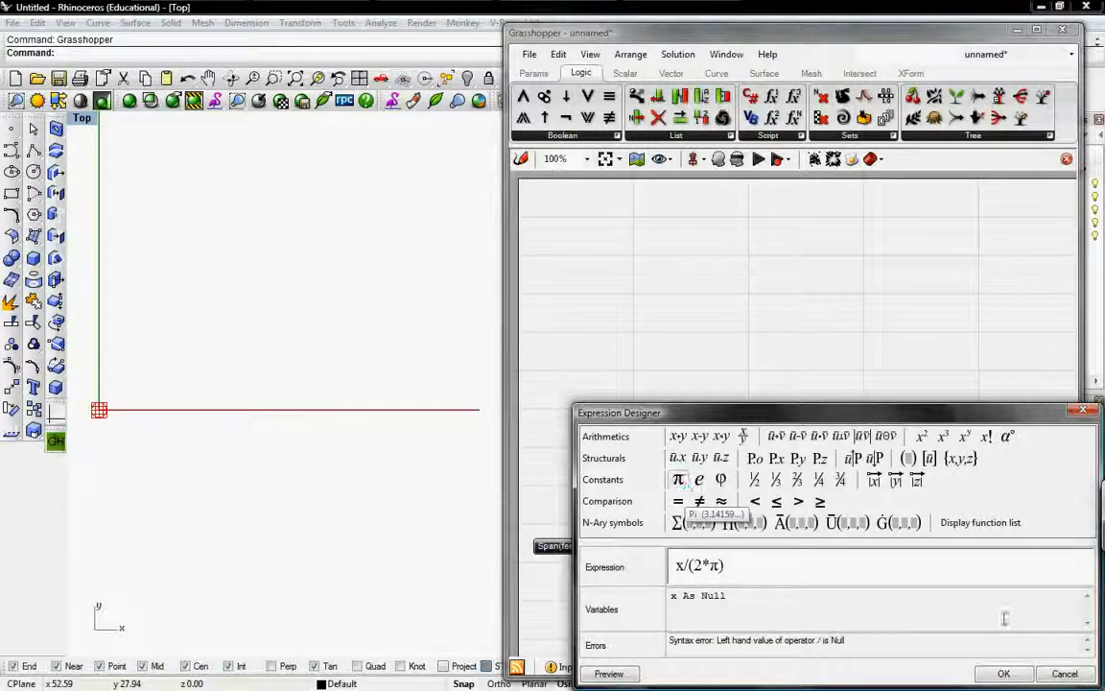
click(1005, 675)
Connect the span slider to F(x)'s x input and its result to the Circle's radius, then shift the Circle component slightly
drag(660, 546, 1000, 559)
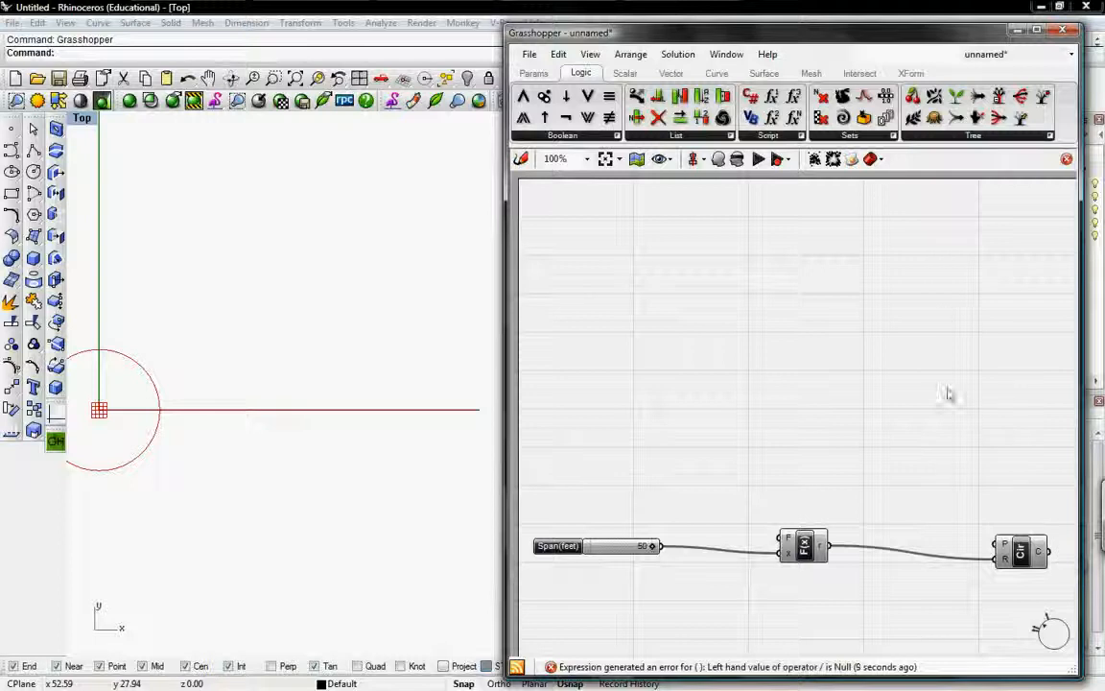
drag(1021, 555, 1036, 535)
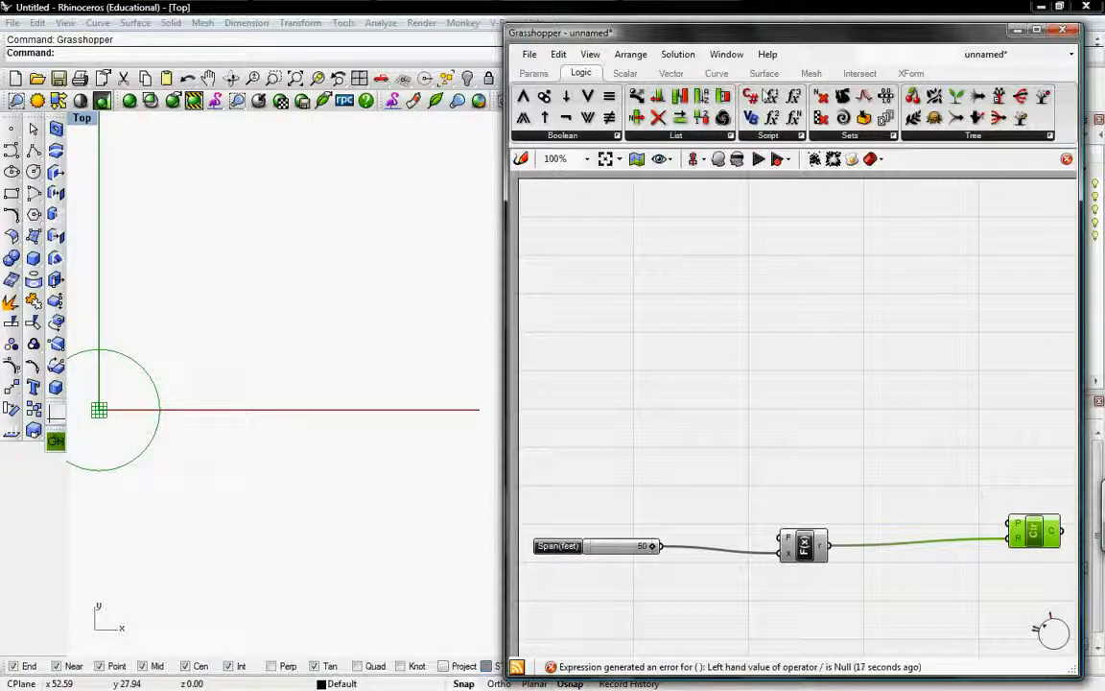
Place a Point XYZ component above the function and connect its output to the Circle's P input
click(671, 73)
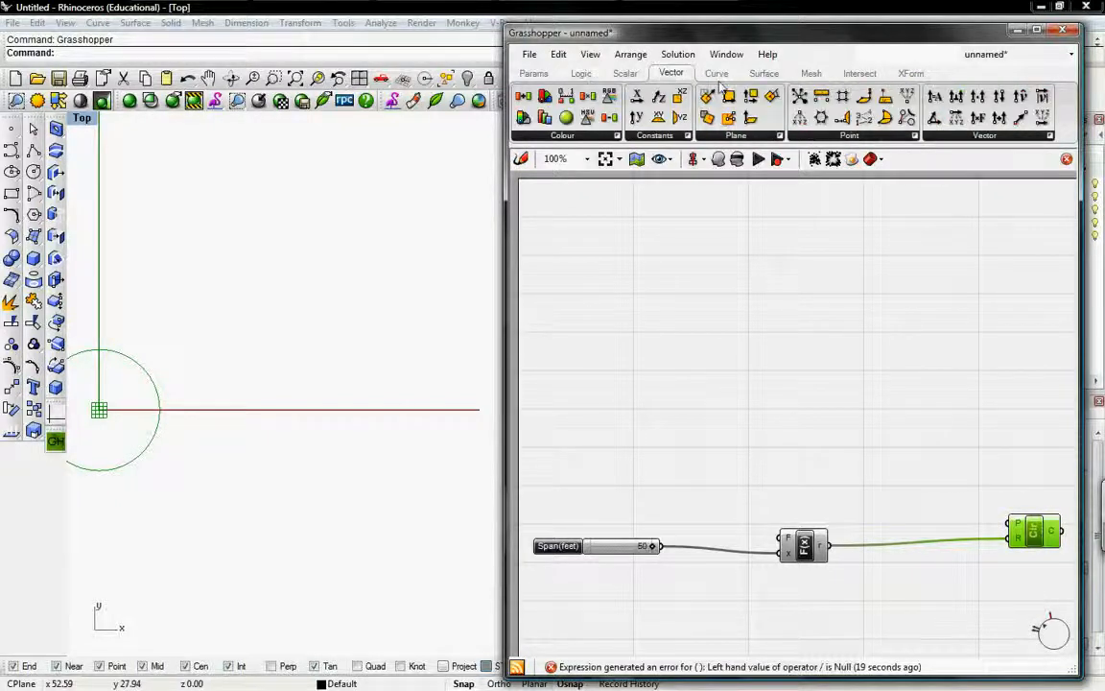
click(825, 136)
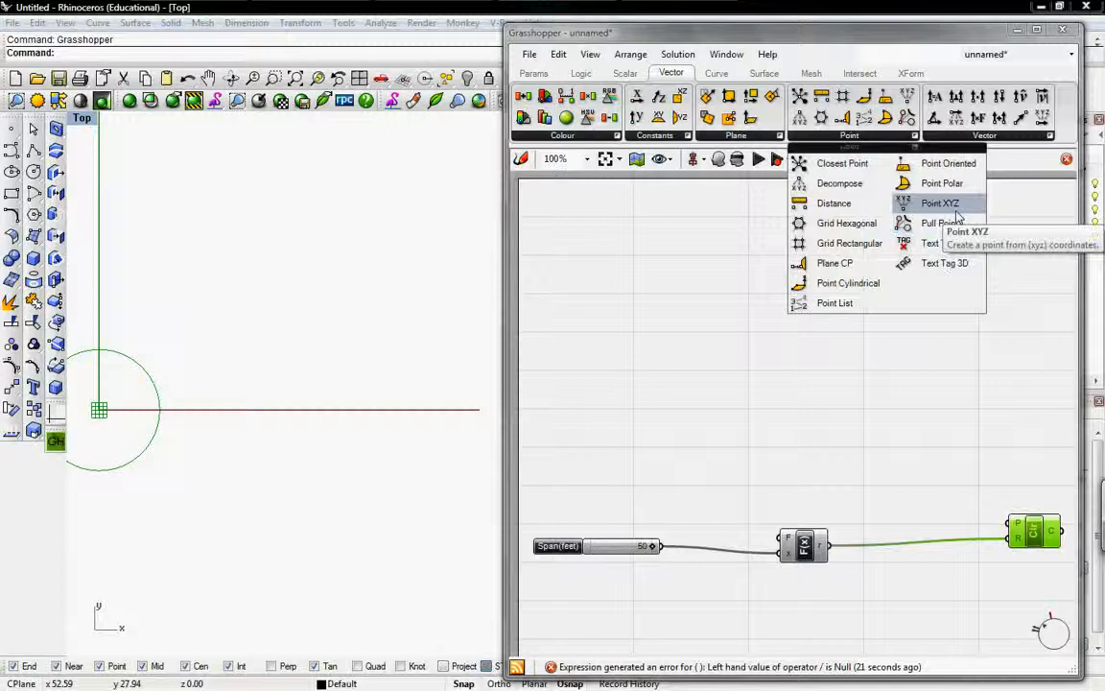
drag(943, 203, 942, 499)
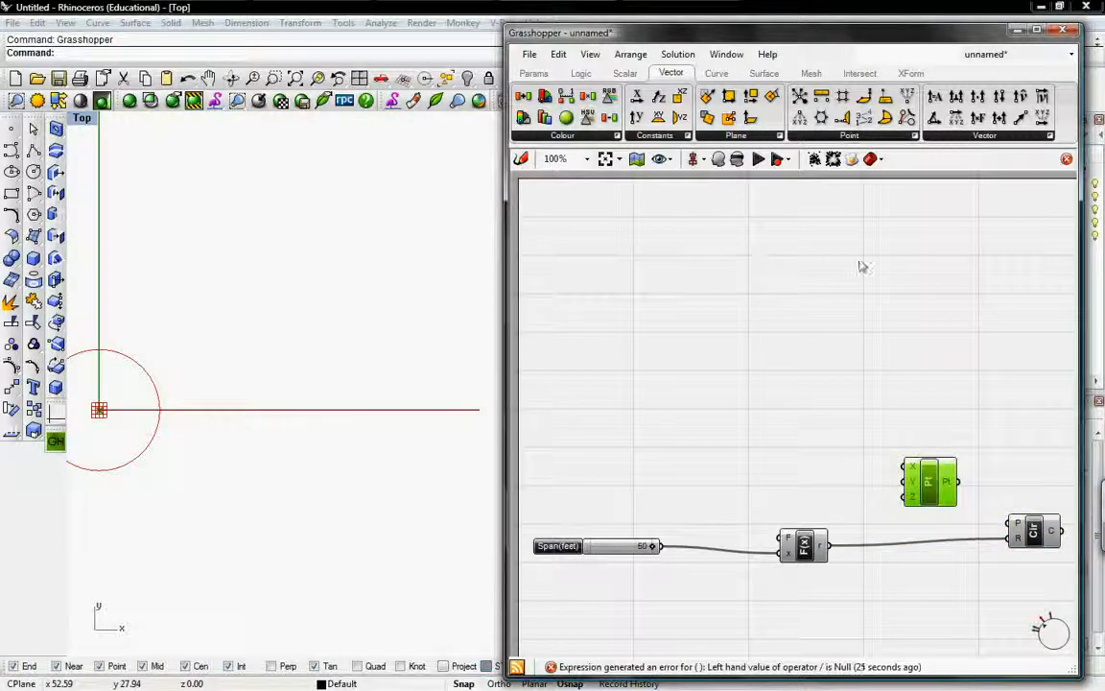
drag(959, 483, 1015, 524)
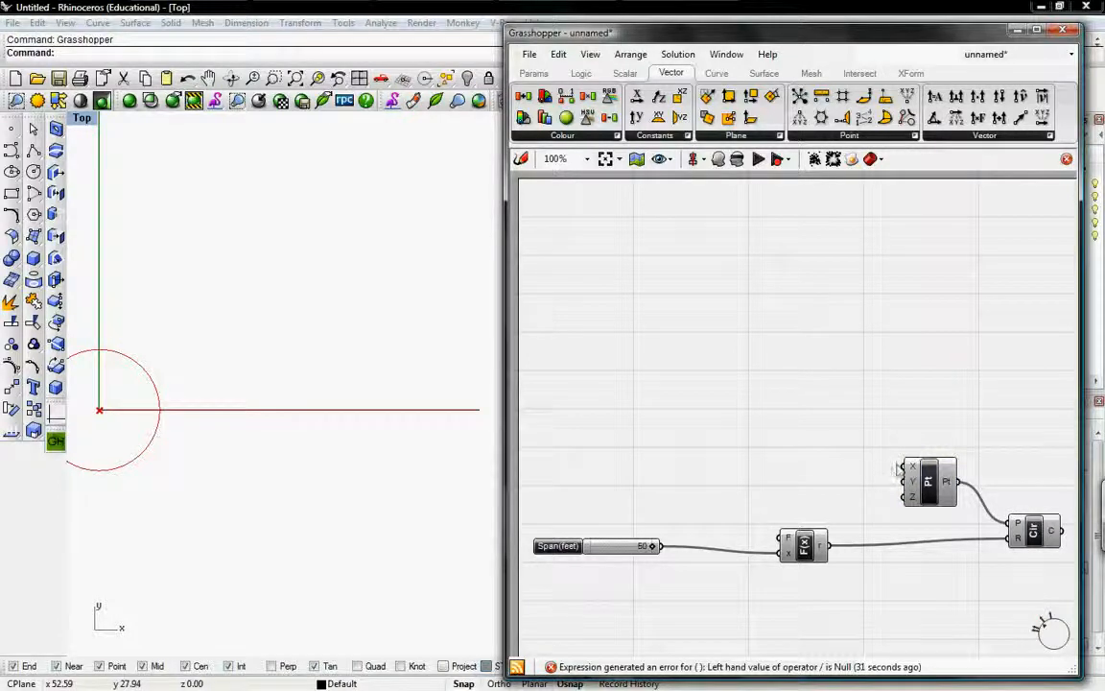
Place a Series component between the span slider and the Point XYZ component
mouse_move(912, 470)
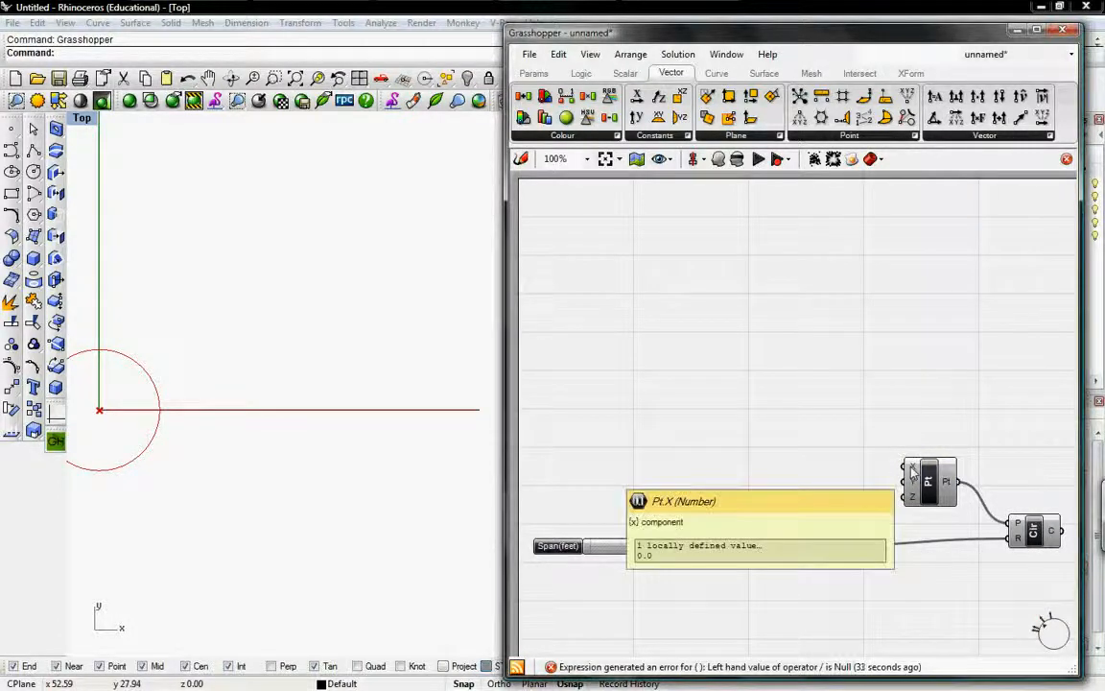
click(585, 75)
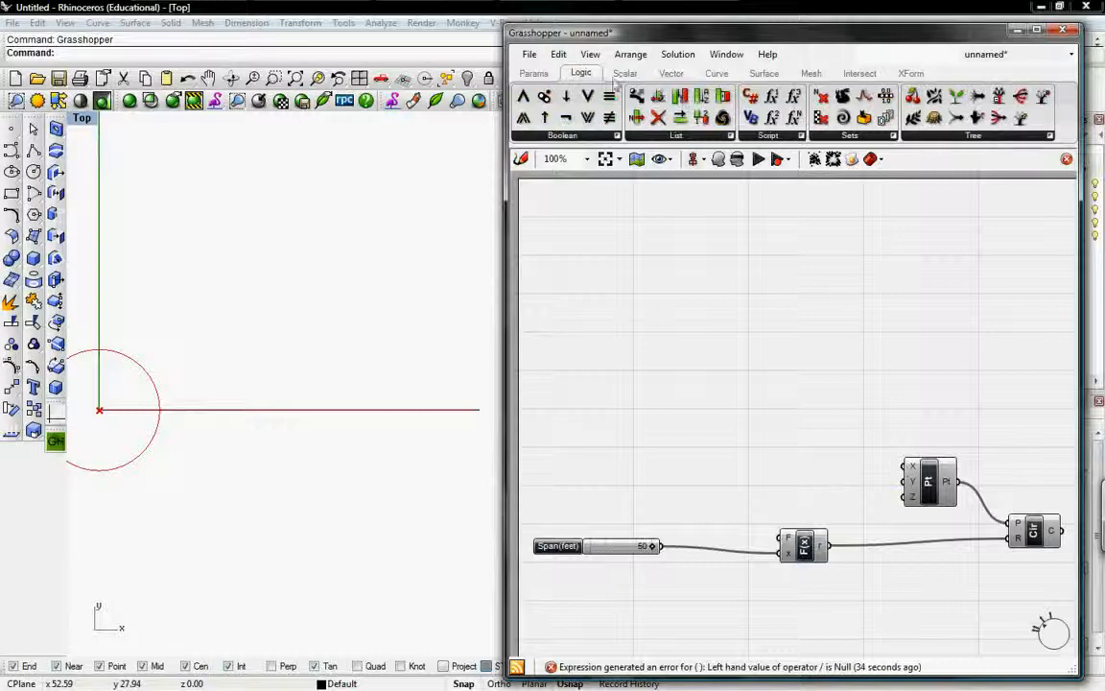
click(894, 135)
click(869, 300)
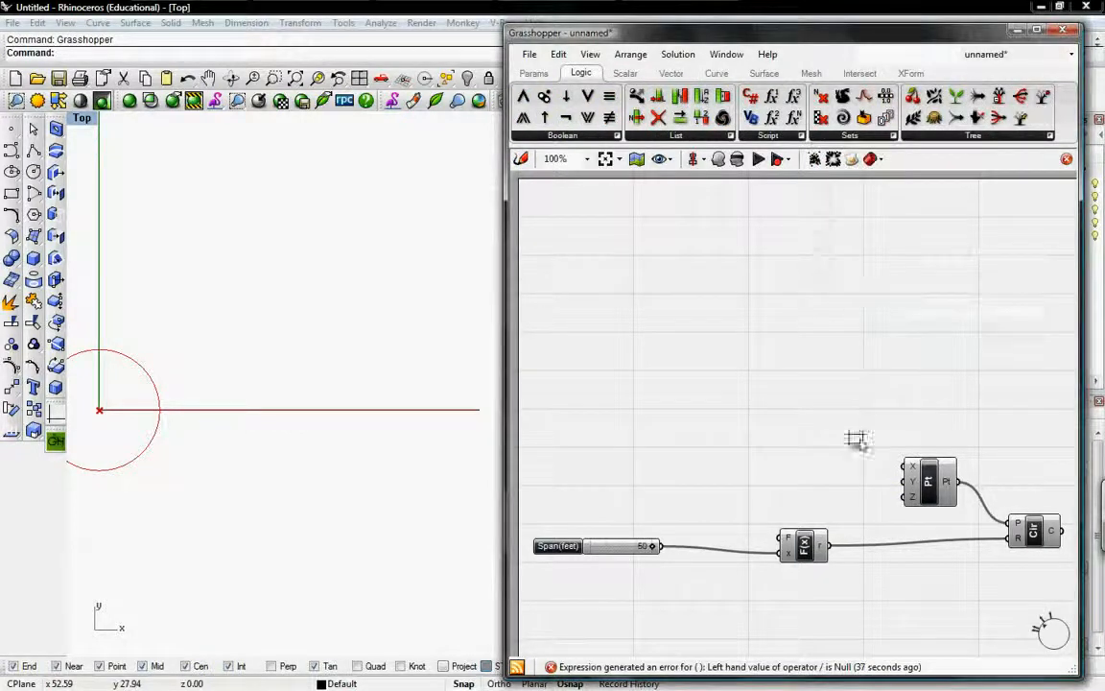
click(770, 458)
drag(779, 470, 807, 475)
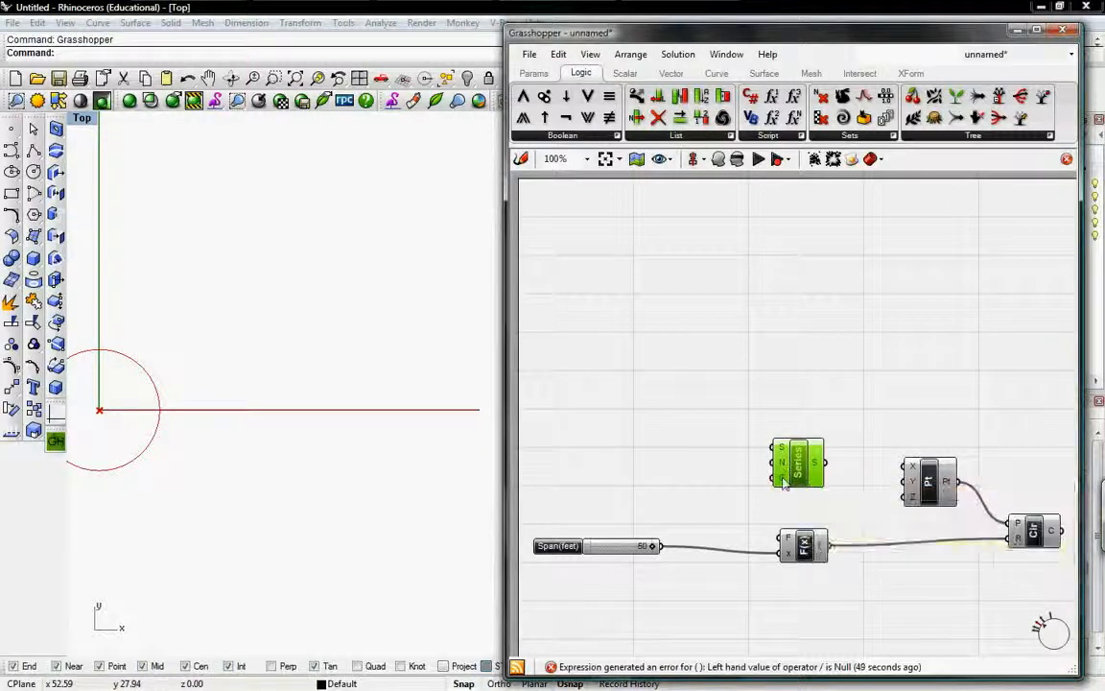
Duplicate the span slider, place the copy just below it and rename it Number of Points
right_drag(761, 494, 794, 418)
click(623, 470)
key(ctrl+c)
key(ctrl+v)
drag(630, 476, 621, 508)
right_click(589, 507)
double_click(670, 516)
text(Number of Points)
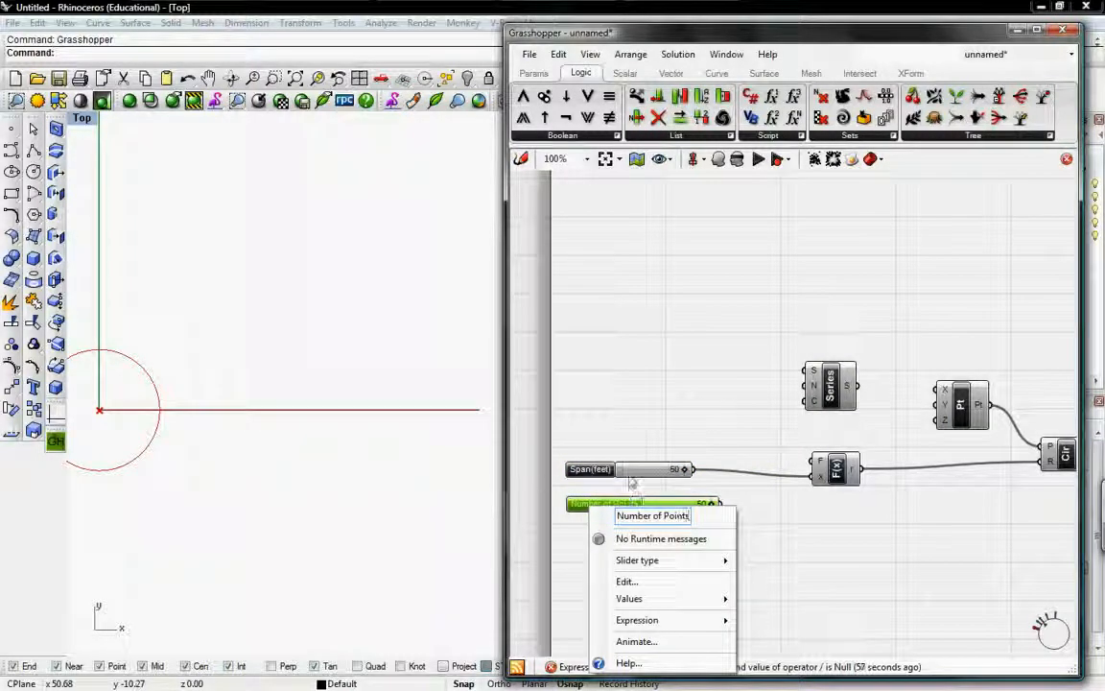
Set the Number of Points slider's value to 25
click(637, 583)
double_click(670, 619)
text(25)
click(666, 675)
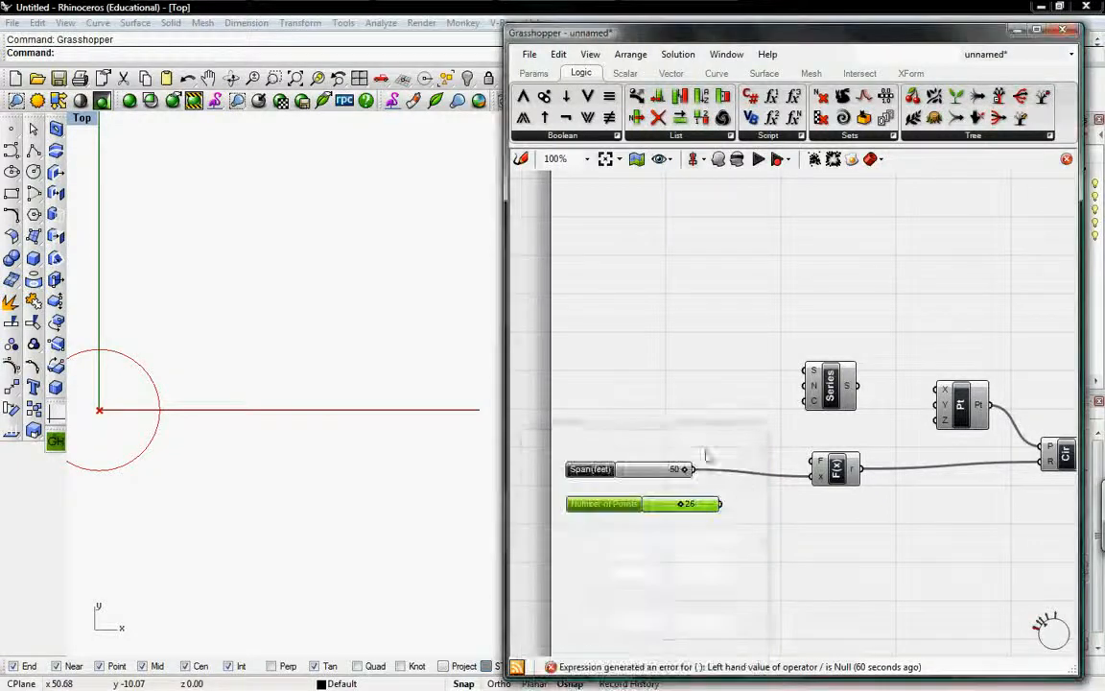
Place a two-variable function component F(x,y) below F(x) and set its expression to x/y
right_drag(831, 399, 742, 363)
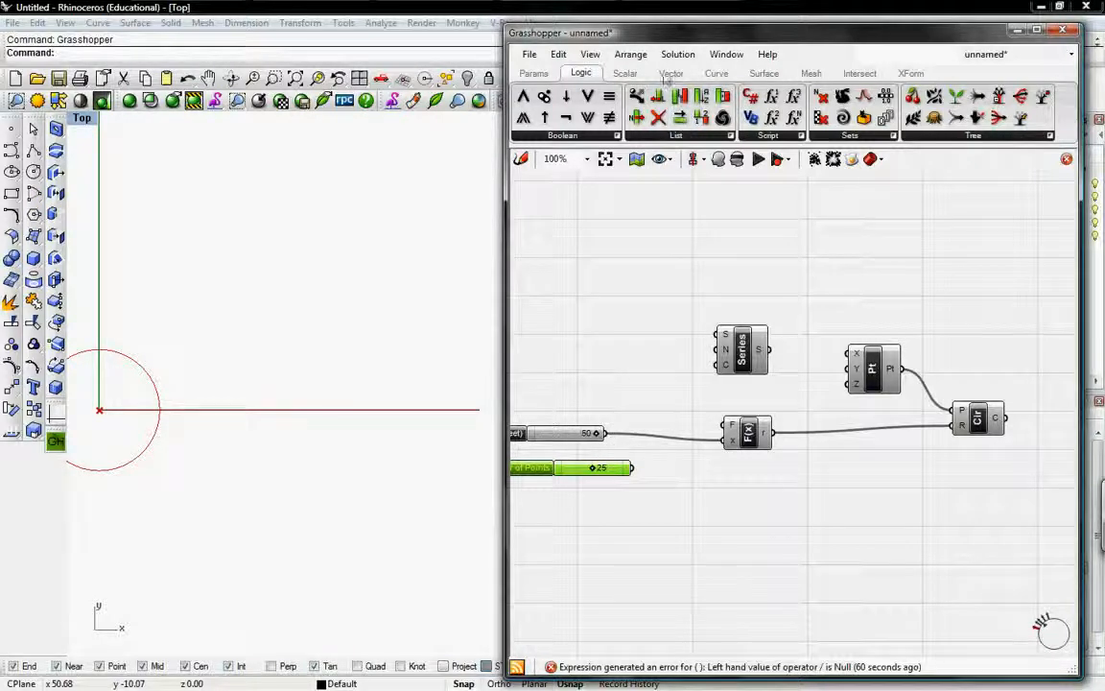
drag(755, 505, 749, 501)
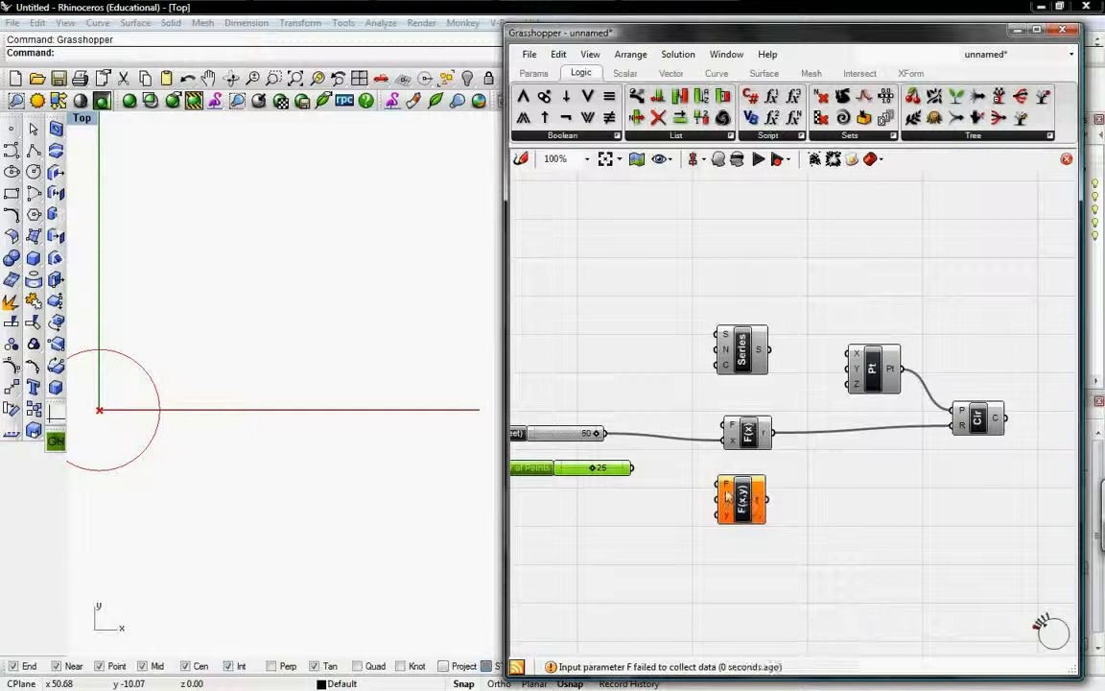
right_click(723, 484)
text(x/y)
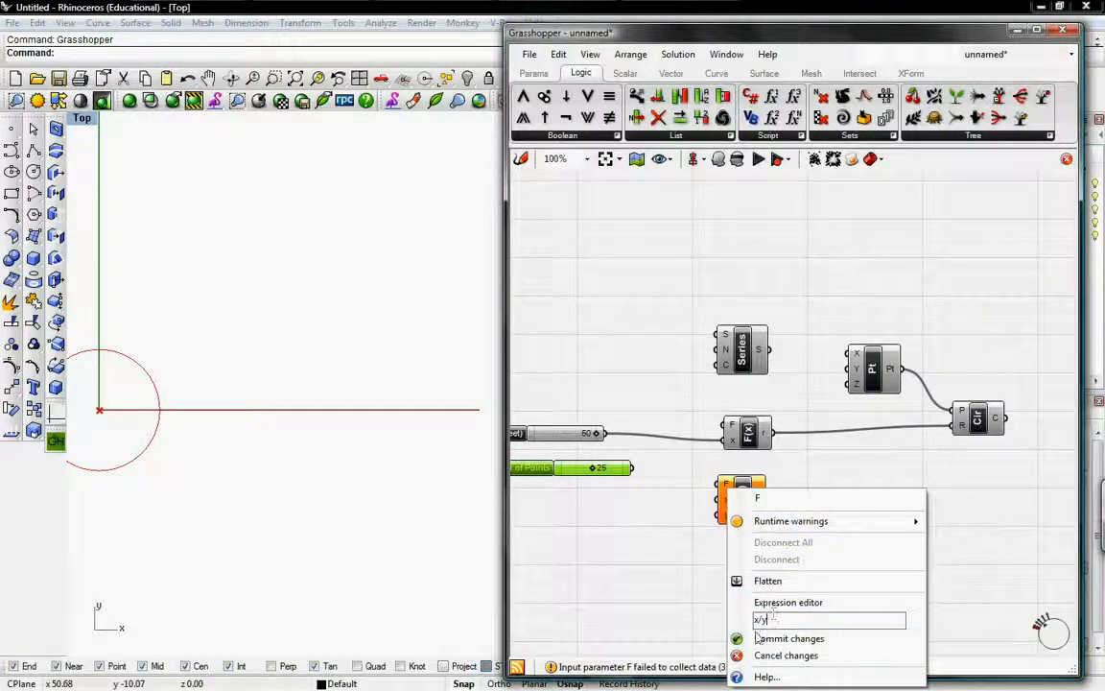
click(757, 637)
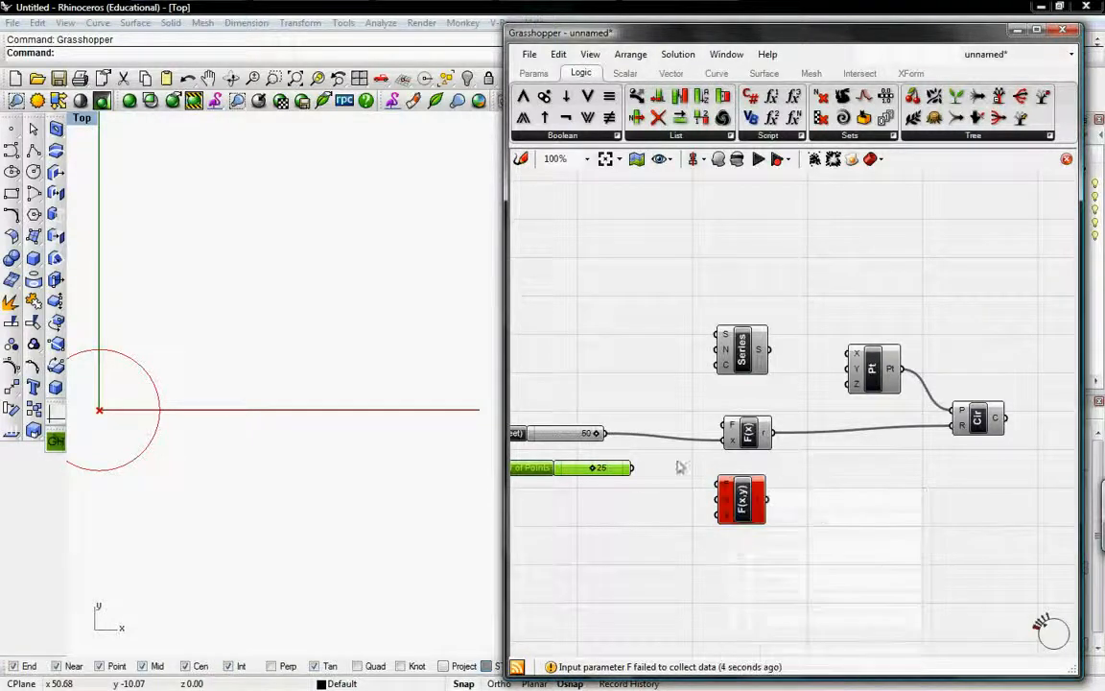
Connect the span slider to F(x,y)'s x input, Number of Points to y, and the result to the Series' N input
drag(602, 432, 633, 468)
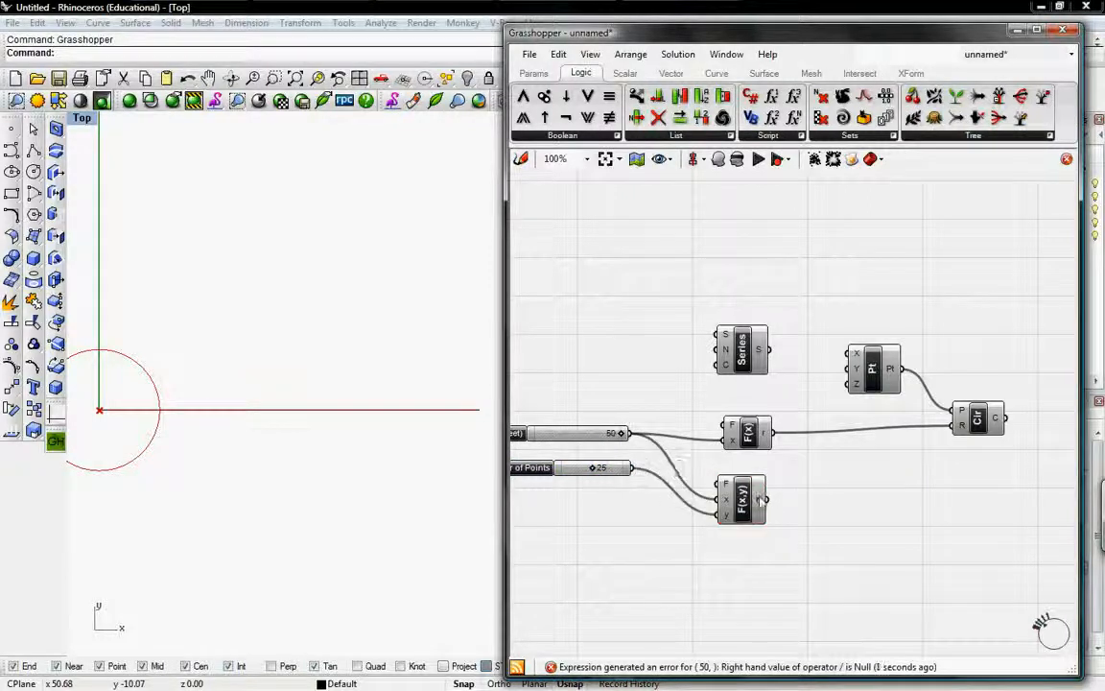
mouse_move(768, 499)
mouse_down()
mouse_move(681, 345)
mouse_move(714, 349)
mouse_move(849, 501)
mouse_move(767, 499)
mouse_up()
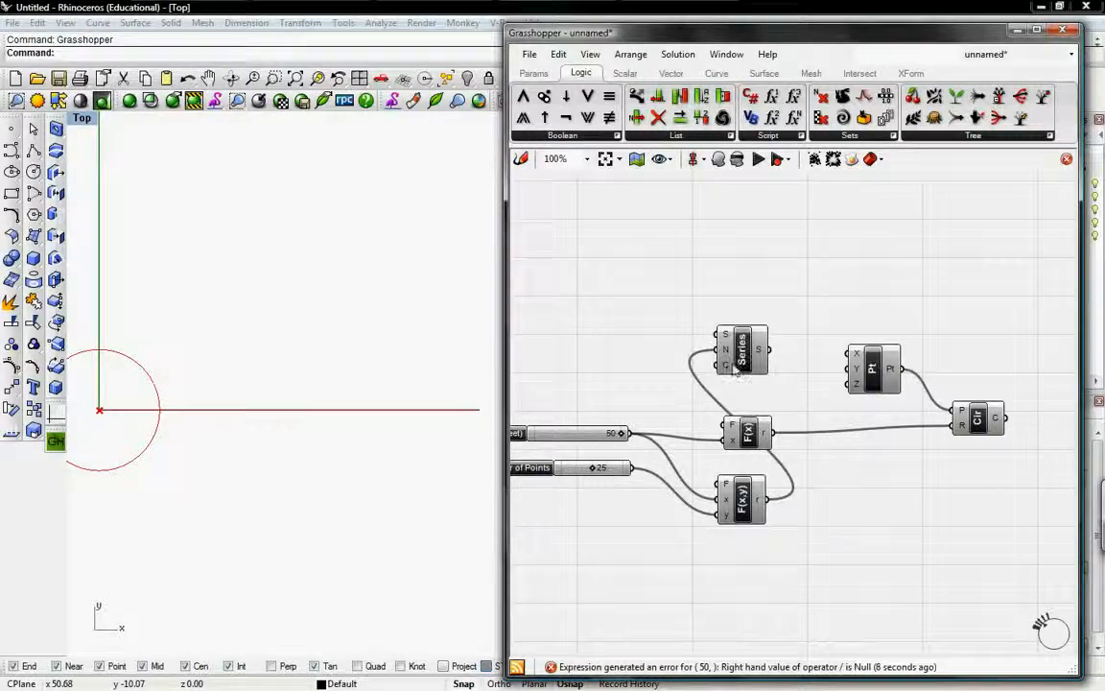
Connect the Number of Points slider to the Series' C input
mouse_move(726, 372)
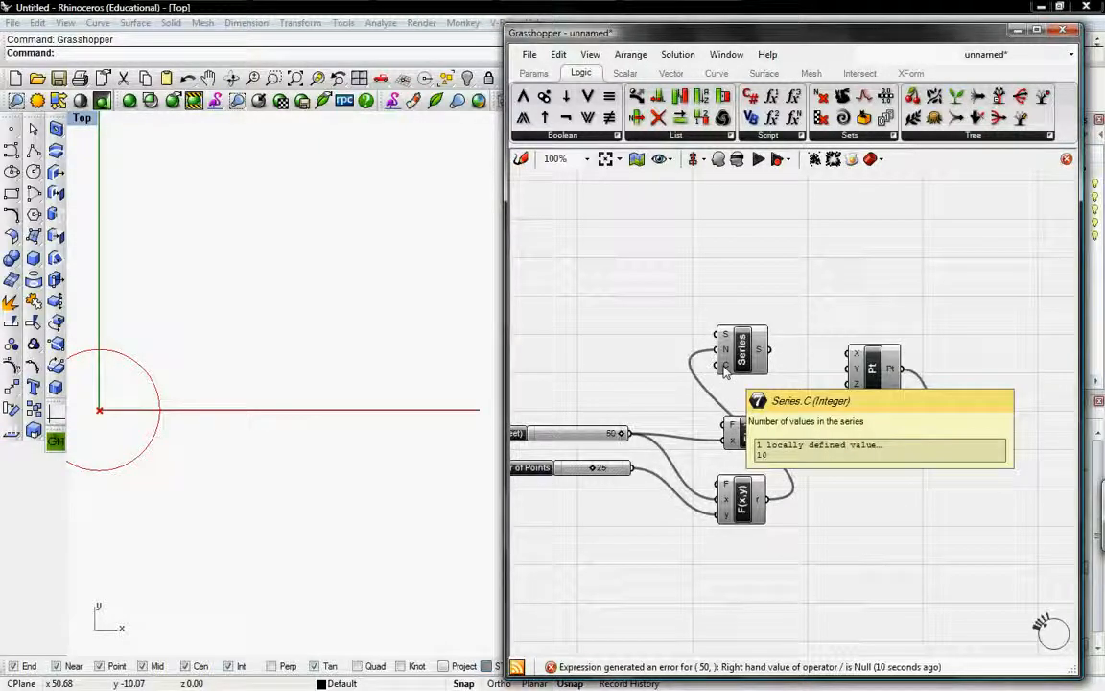
right_drag(686, 422, 723, 410)
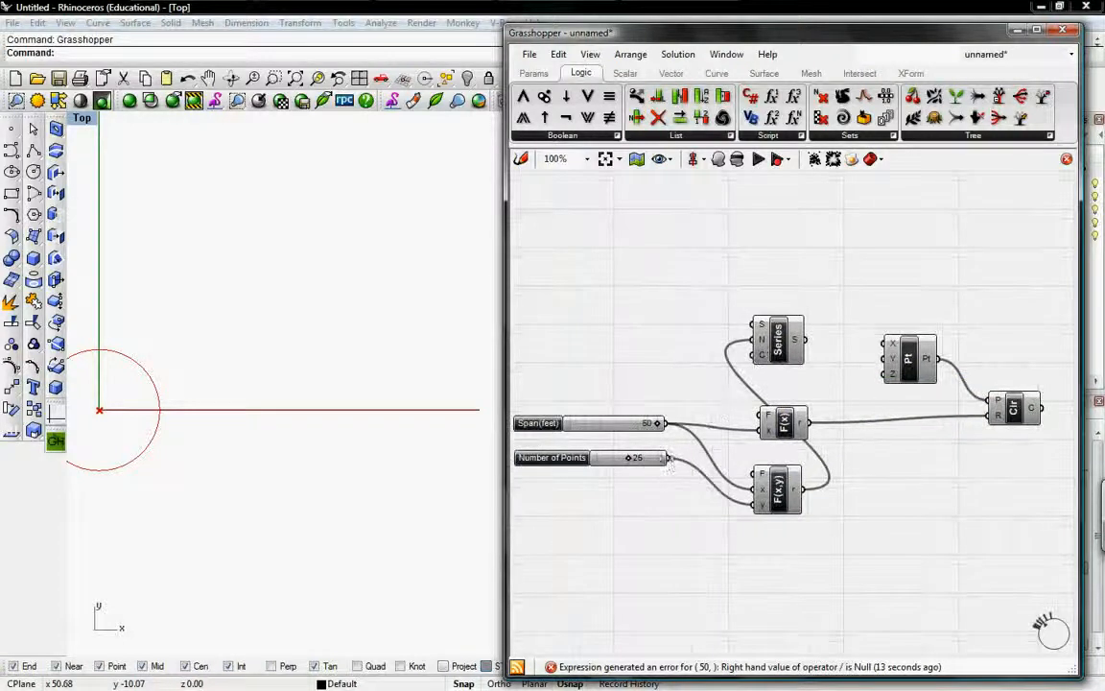
drag(669, 458, 754, 355)
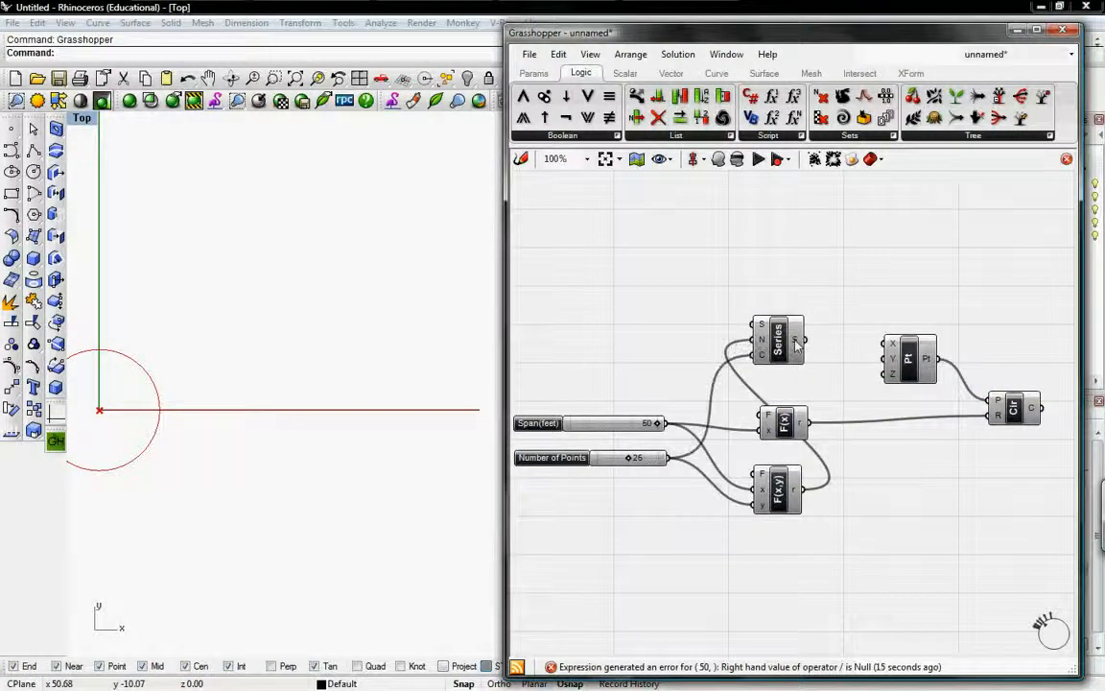
mouse_move(795, 346)
Place an Addition component below F(x,y), connect Number of Points to its A input and set B to 1
click(620, 76)
click(710, 137)
drag(715, 161, 700, 537)
drag(669, 458, 696, 549)
right_click(700, 556)
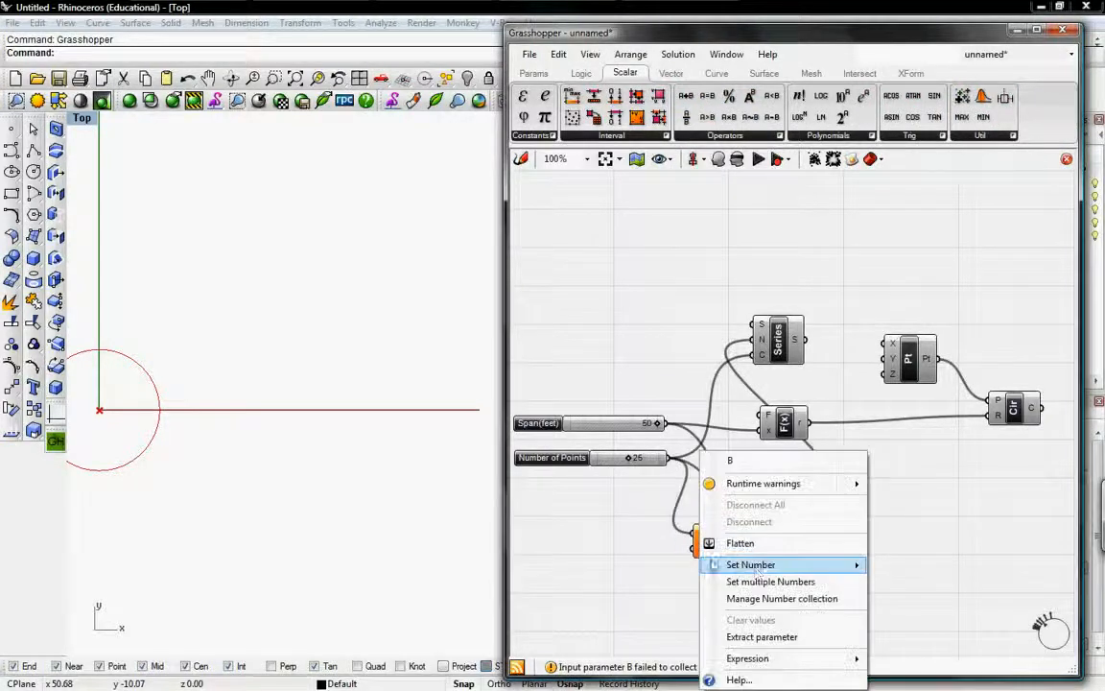
mouse_move(762, 565)
text(1)
click(911, 585)
Connect the Addition result to the Series' C input and the Series output to the point component's X input
drag(746, 541, 850, 338)
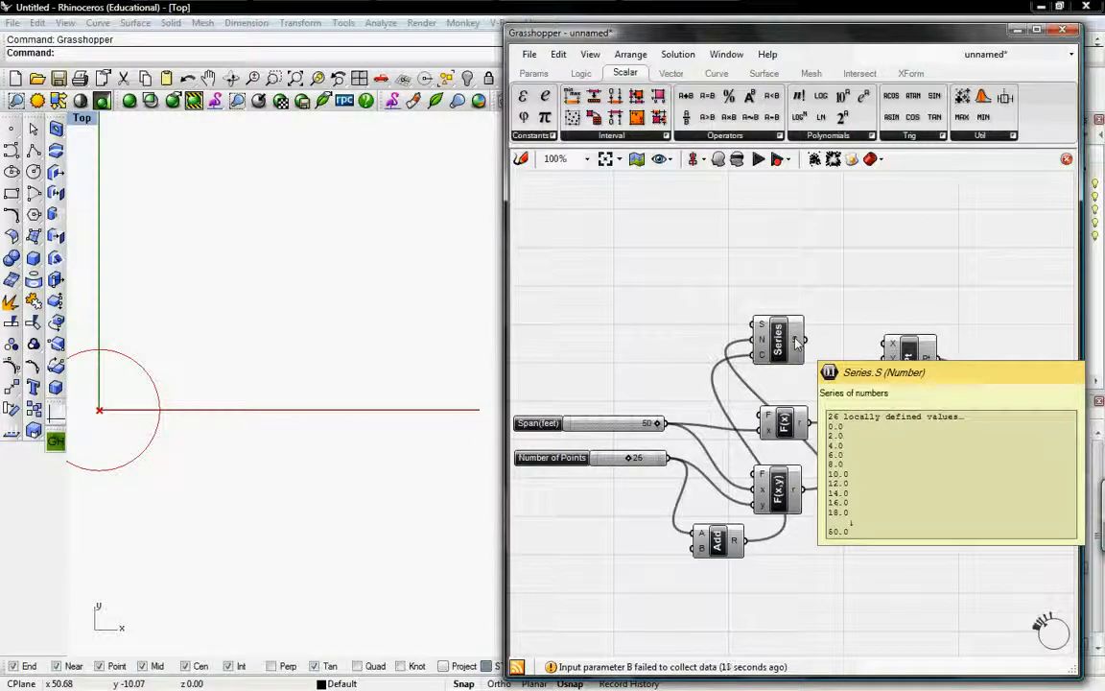
drag(806, 340, 881, 342)
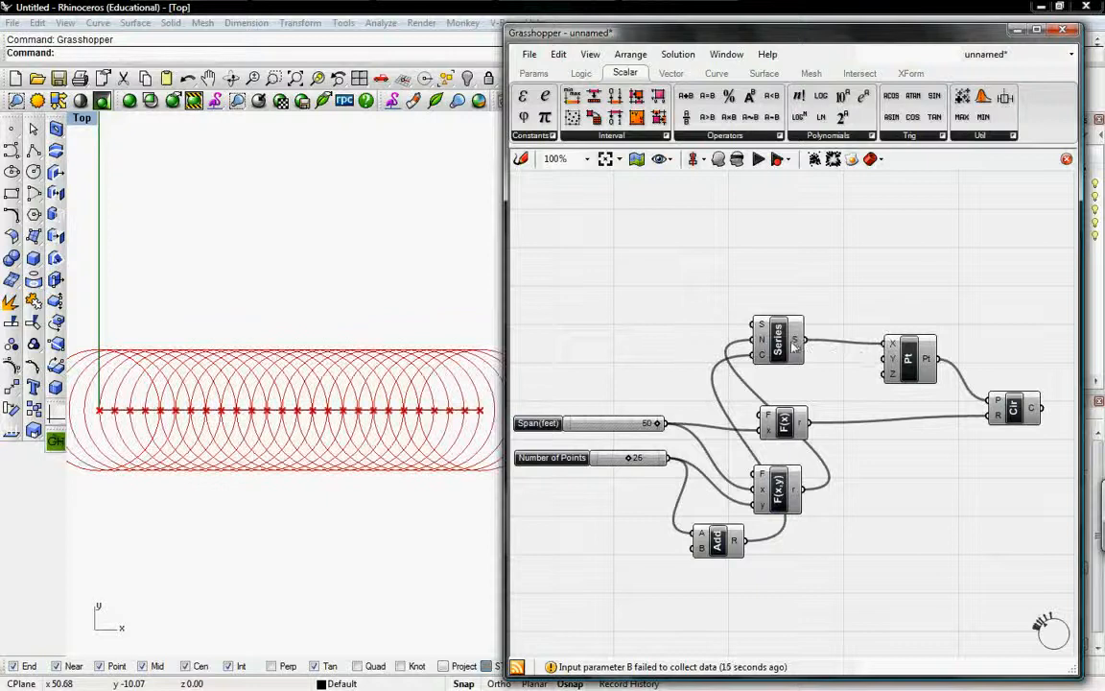
Rearrange the Series, point and circle components and move Addition beside F(x,y) to tidy the layout
drag(794, 348, 857, 353)
right_drag(845, 403, 762, 382)
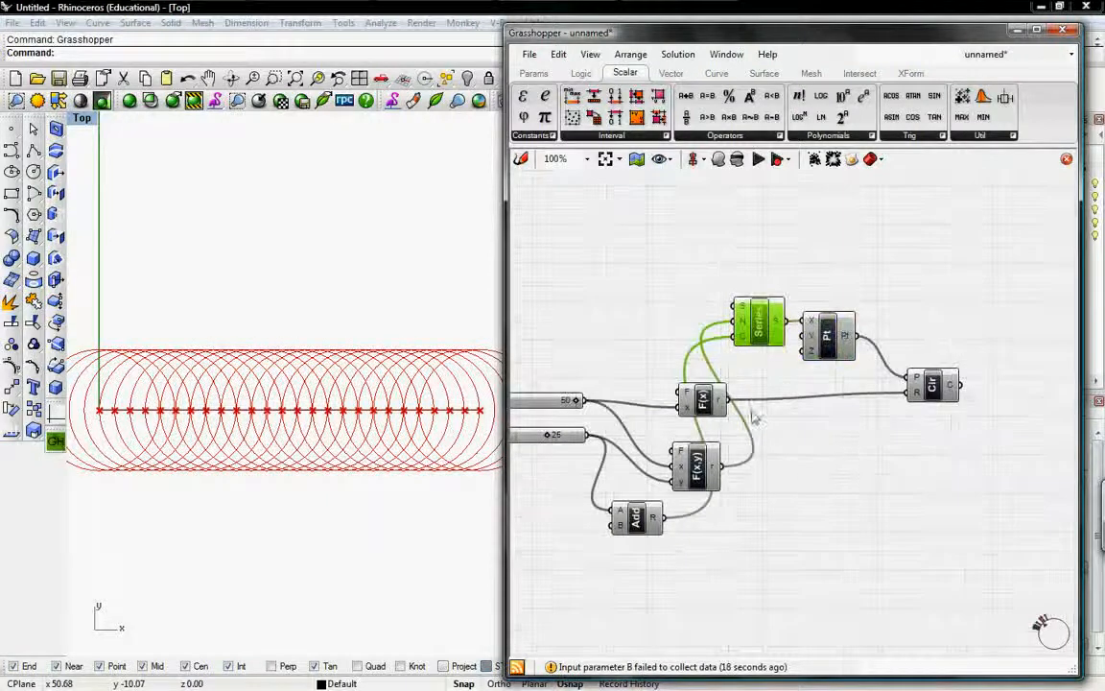
drag(839, 345, 868, 357)
drag(932, 389, 965, 404)
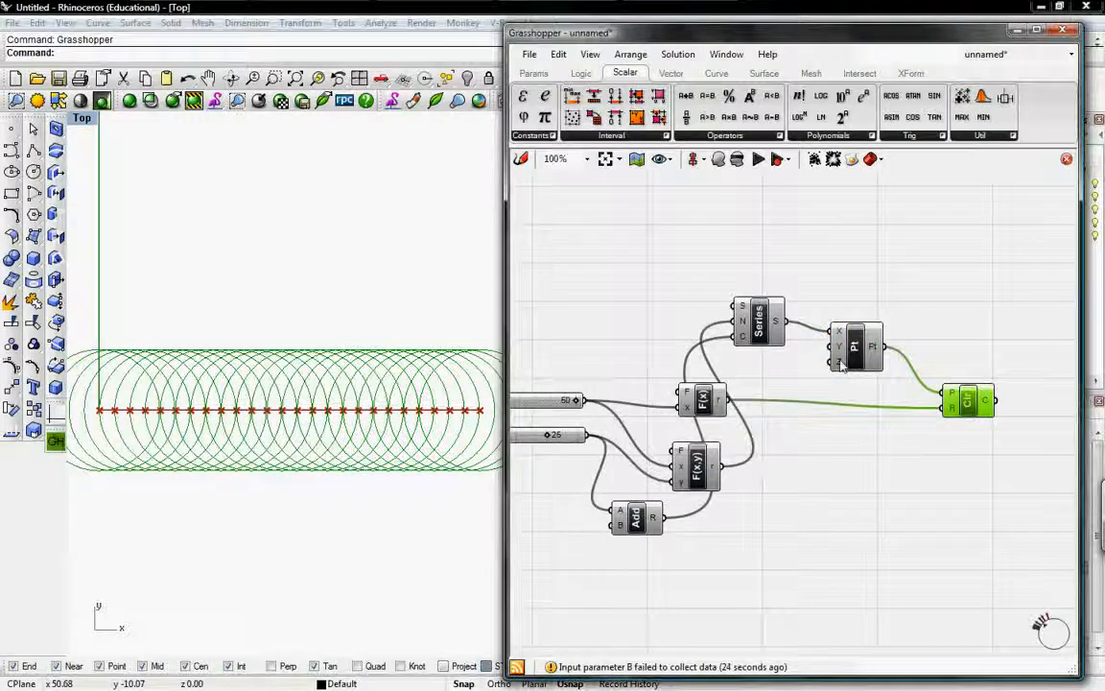
drag(634, 518, 785, 461)
click(758, 331)
drag(698, 220, 1023, 436)
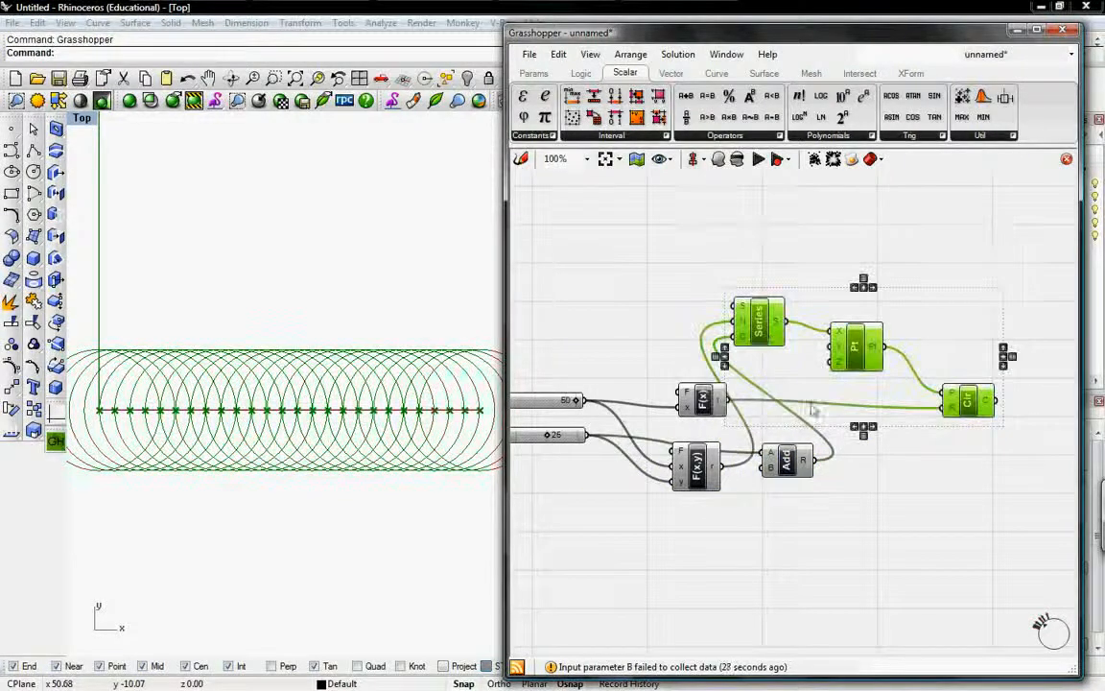
drag(771, 337, 840, 373)
Place a Rotate component after the circle, connecting the circles to its G input and the points to its P input
right_drag(915, 455, 683, 373)
click(784, 456)
mouse_move(820, 369)
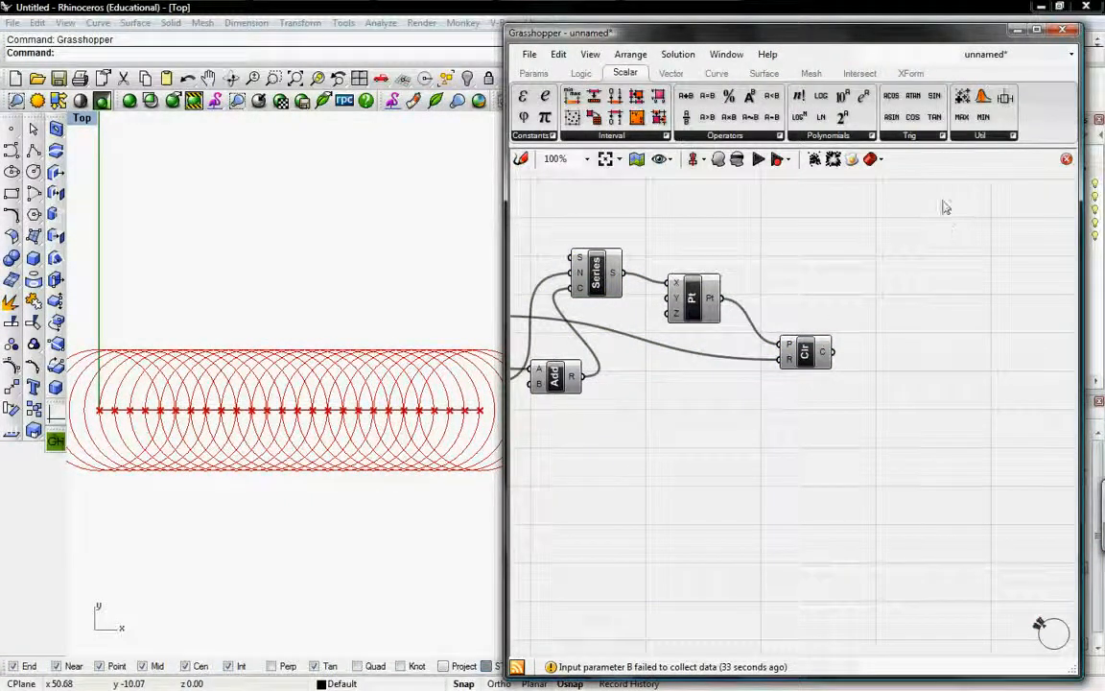
click(912, 74)
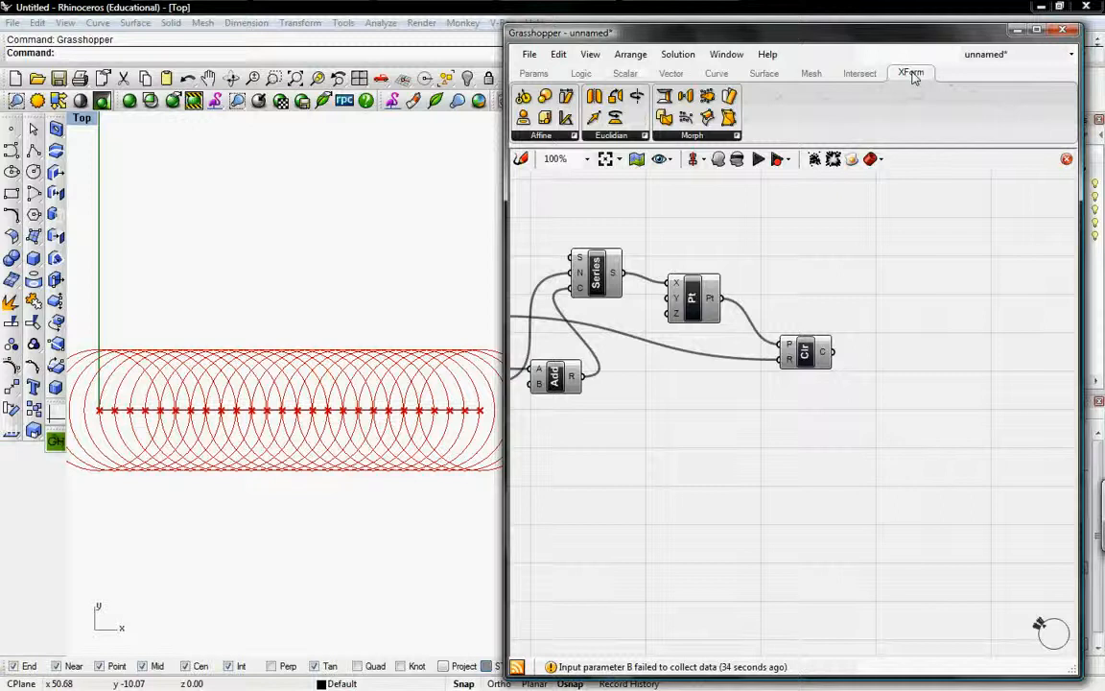
click(643, 136)
drag(622, 221, 916, 436)
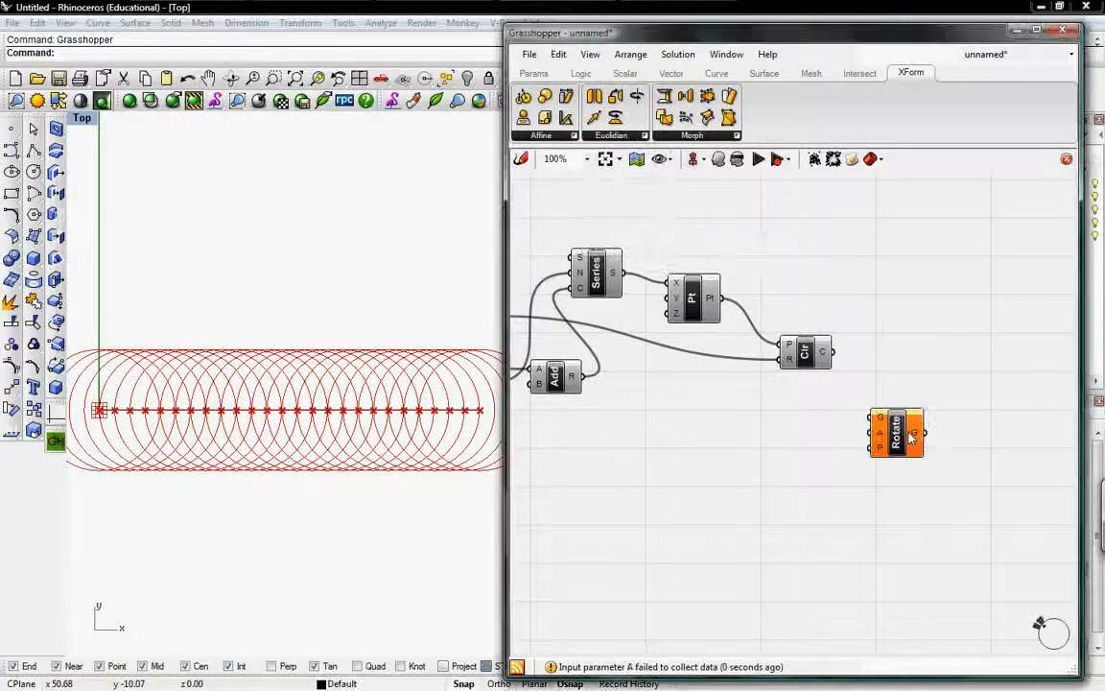
drag(871, 418, 835, 352)
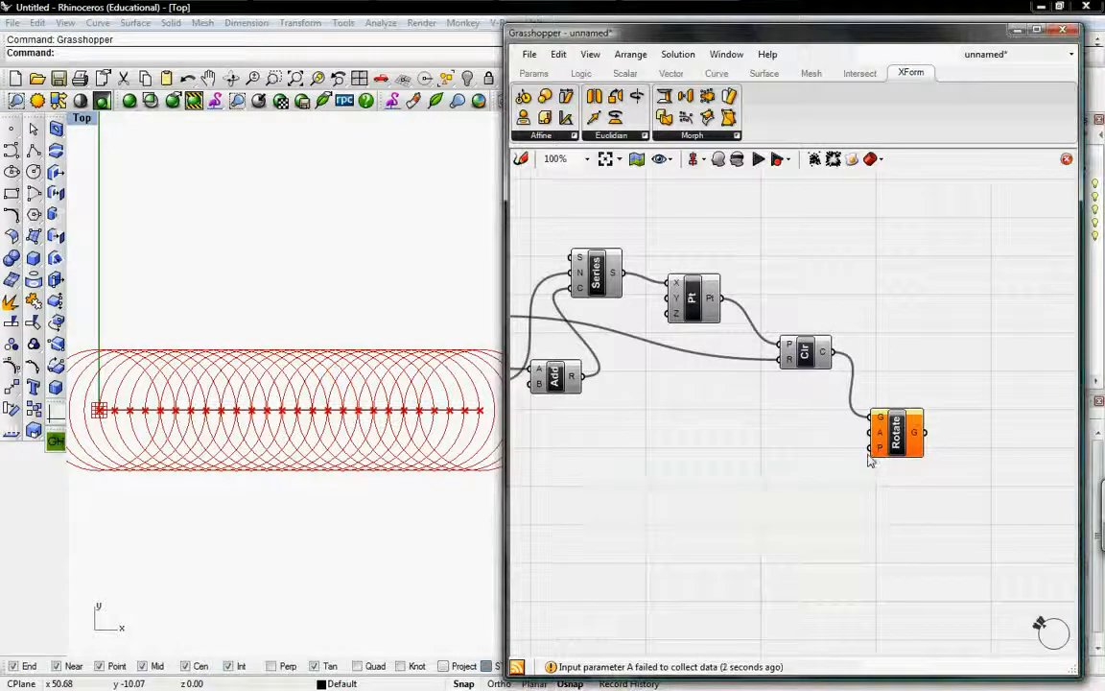
drag(872, 447, 724, 299)
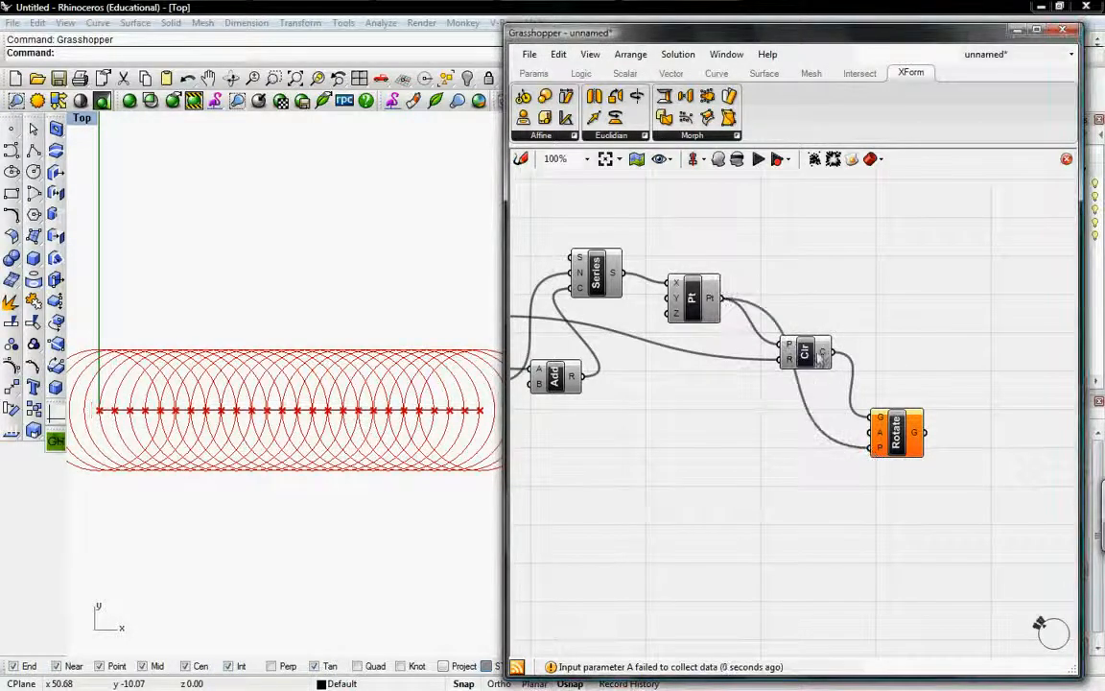
Duplicate F(x,y) below Addition and feed the copy's x from the original F(x,y) and its y from F(x)
right_drag(801, 479, 767, 434)
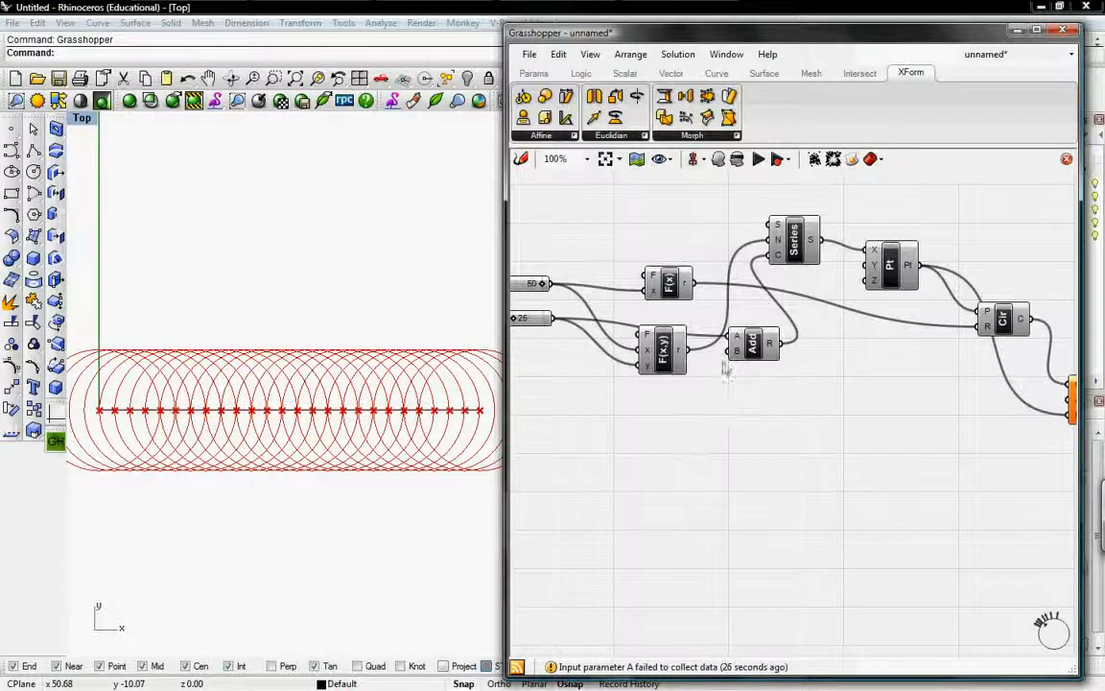
click(671, 347)
key(ctrl+c)
key(ctrl+v)
drag(675, 358, 835, 422)
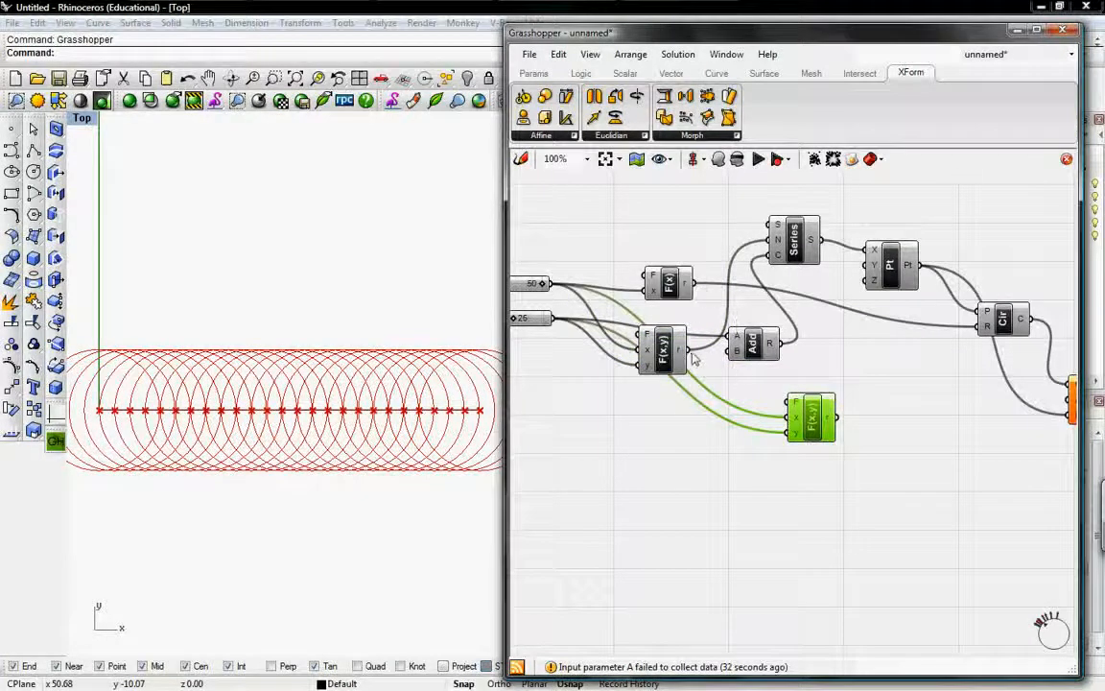
drag(688, 351, 695, 284)
right_drag(841, 440, 702, 439)
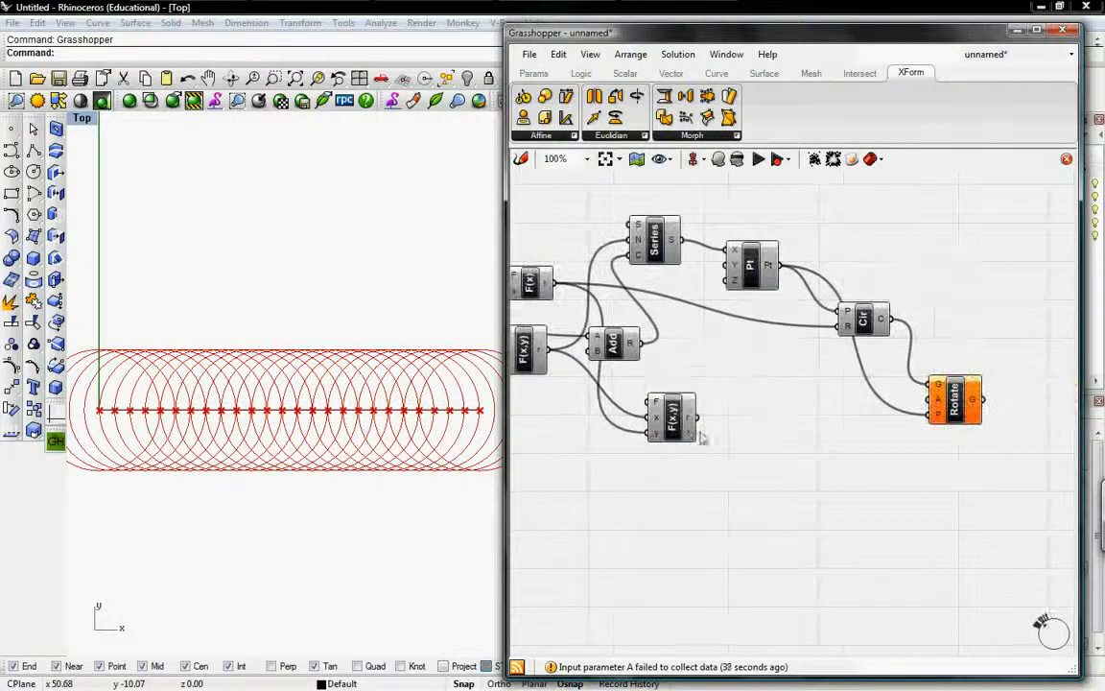
double_click(691, 427)
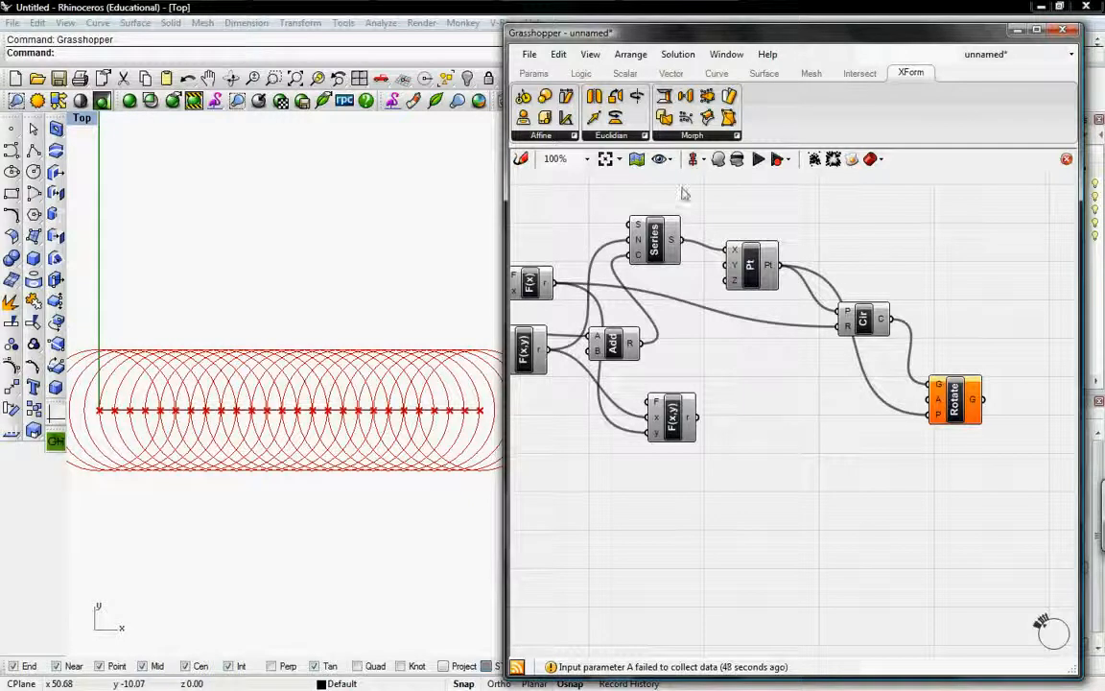
Duplicate the Series component beside the second F(x,y) and connect that function's result to the copy's N input
click(579, 75)
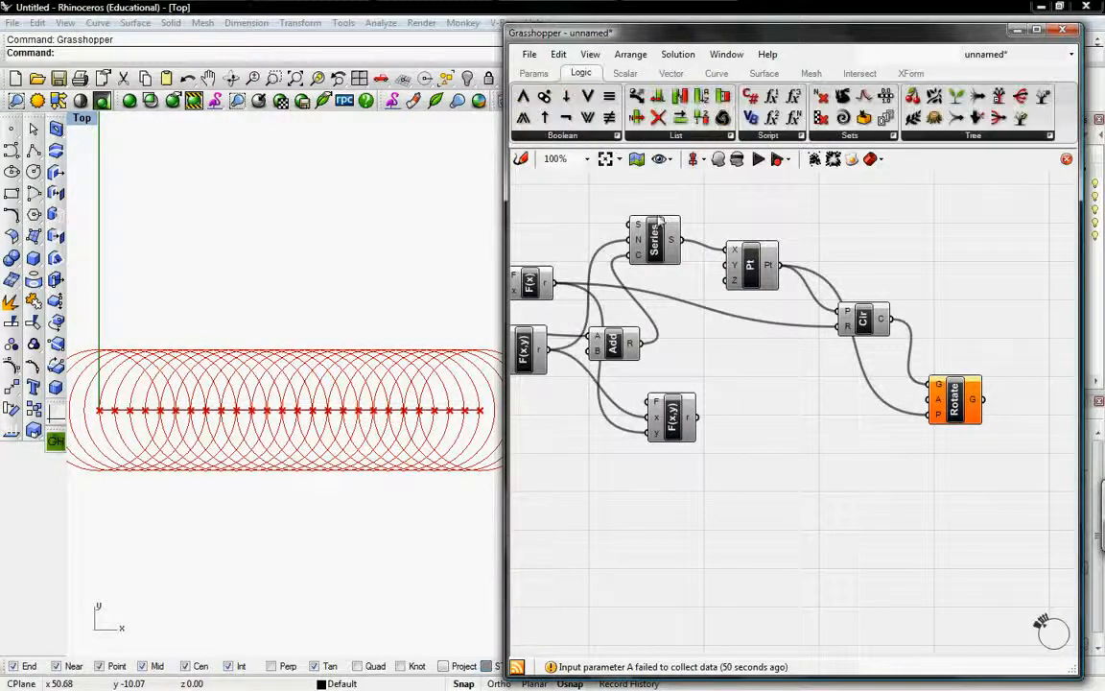
click(653, 246)
key(ctrl+c)
key(ctrl+v)
drag(666, 256, 819, 453)
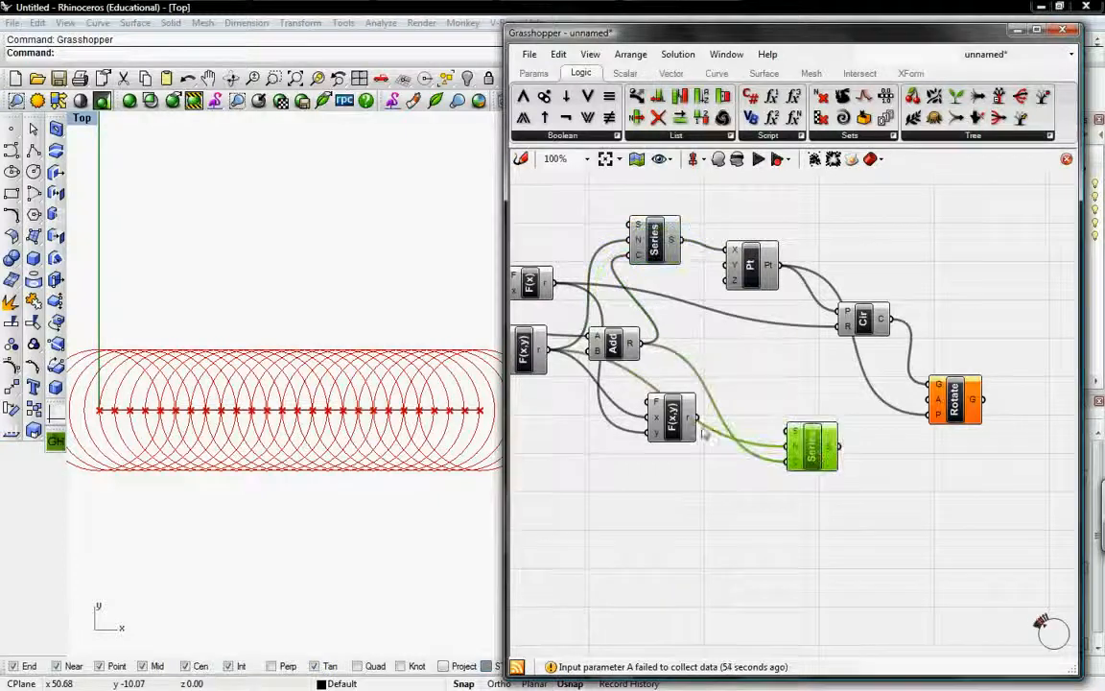
drag(698, 418, 787, 447)
drag(812, 462, 778, 476)
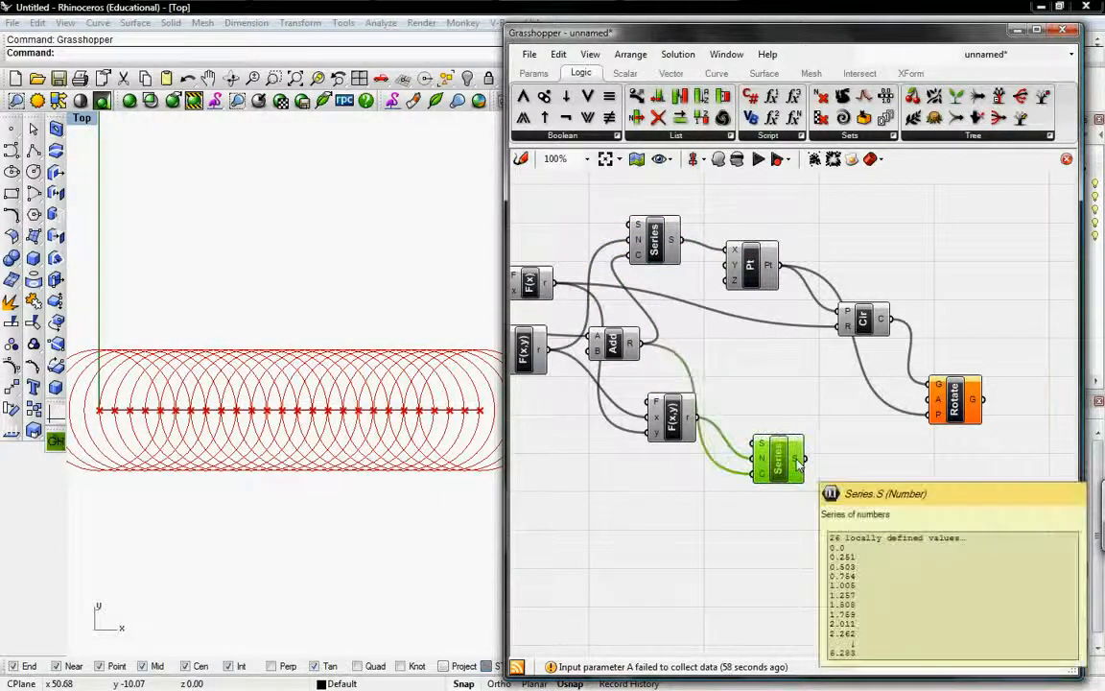
mouse_move(798, 465)
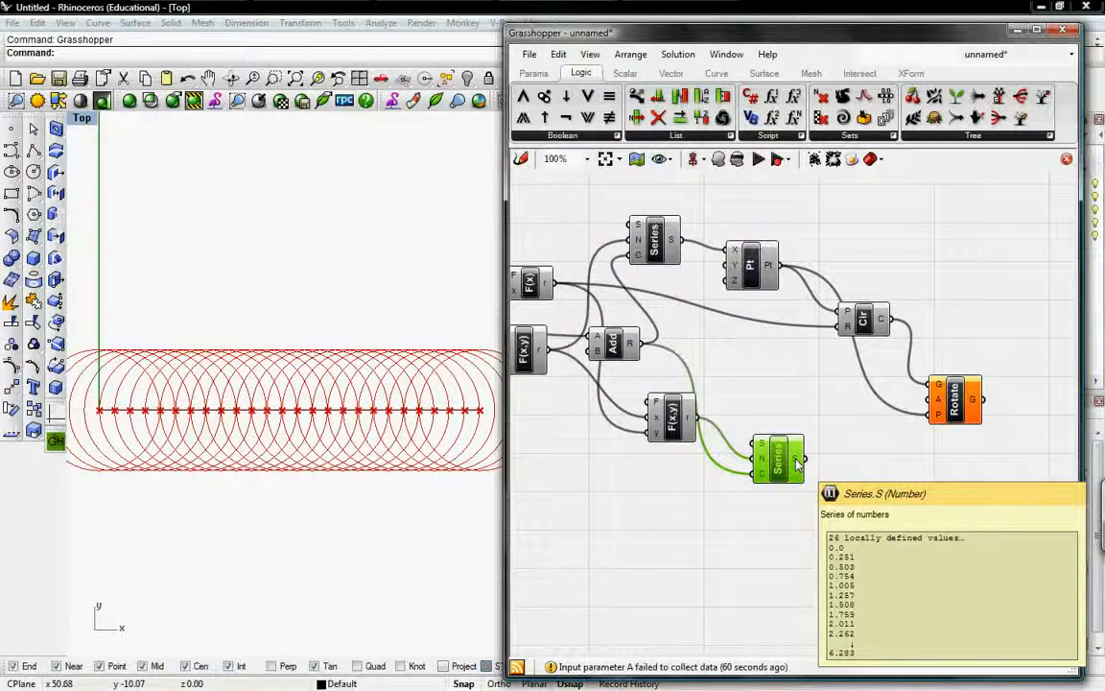
Connect the second Series' output to Rotate's A input and shift the Rotate component slightly down
drag(805, 460, 929, 399)
right_drag(937, 446, 817, 413)
drag(836, 381, 835, 410)
right_drag(870, 407, 823, 403)
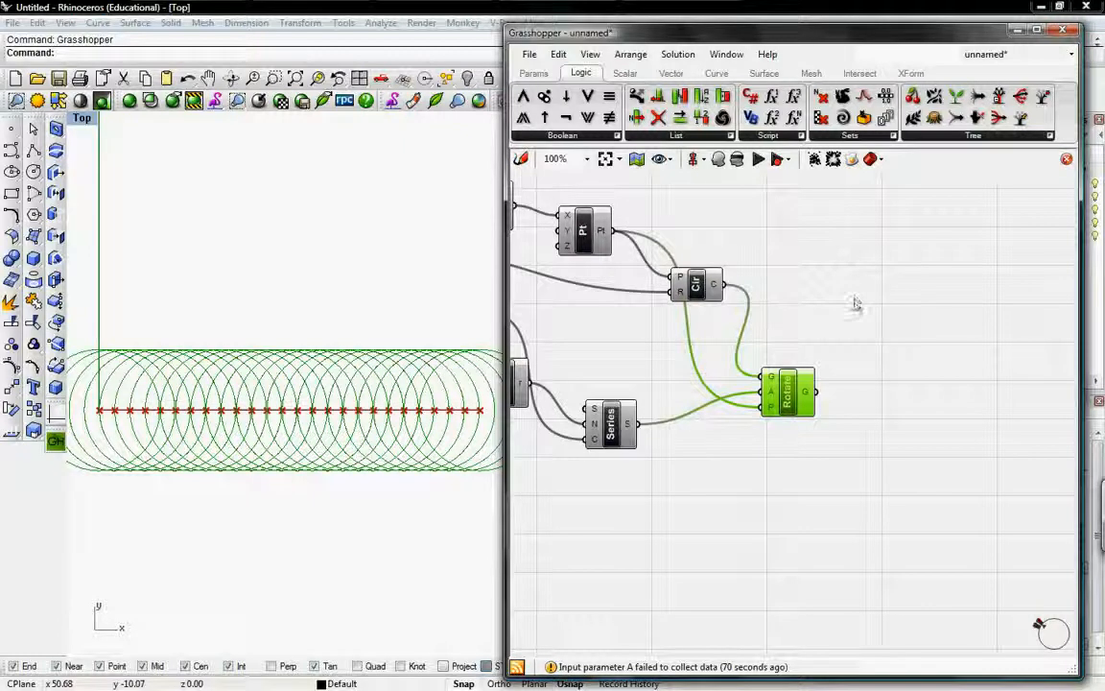
Place an Evaluate Length component after Rotate and connect the rotated circles to its C input
click(717, 74)
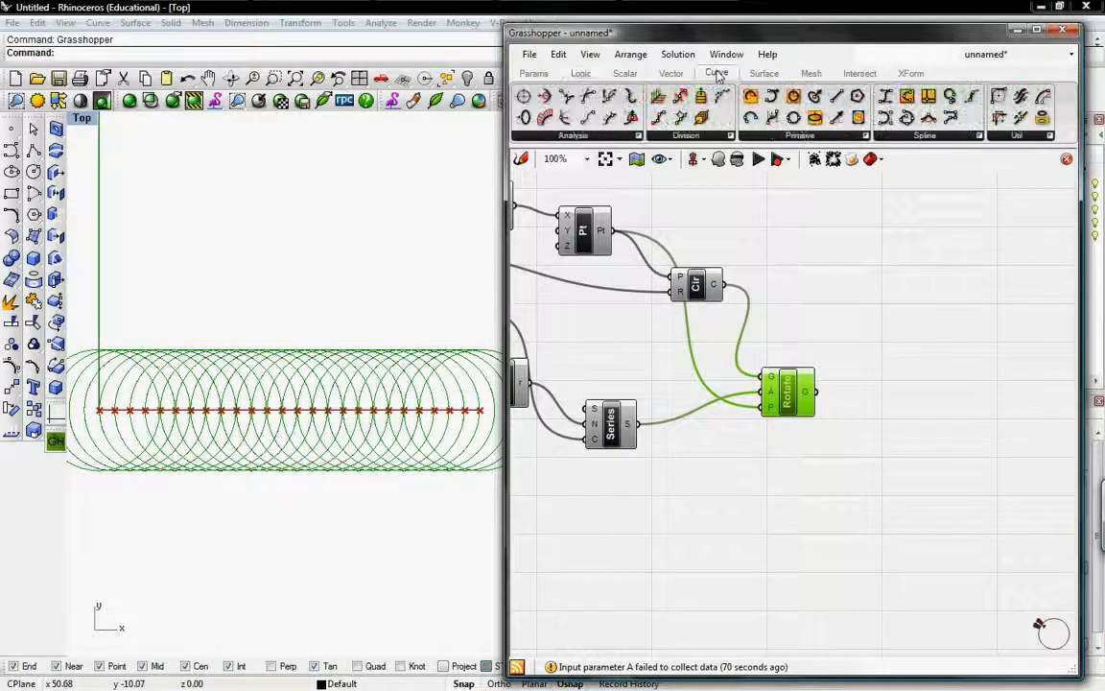
click(588, 139)
drag(661, 163, 918, 479)
drag(815, 391, 880, 451)
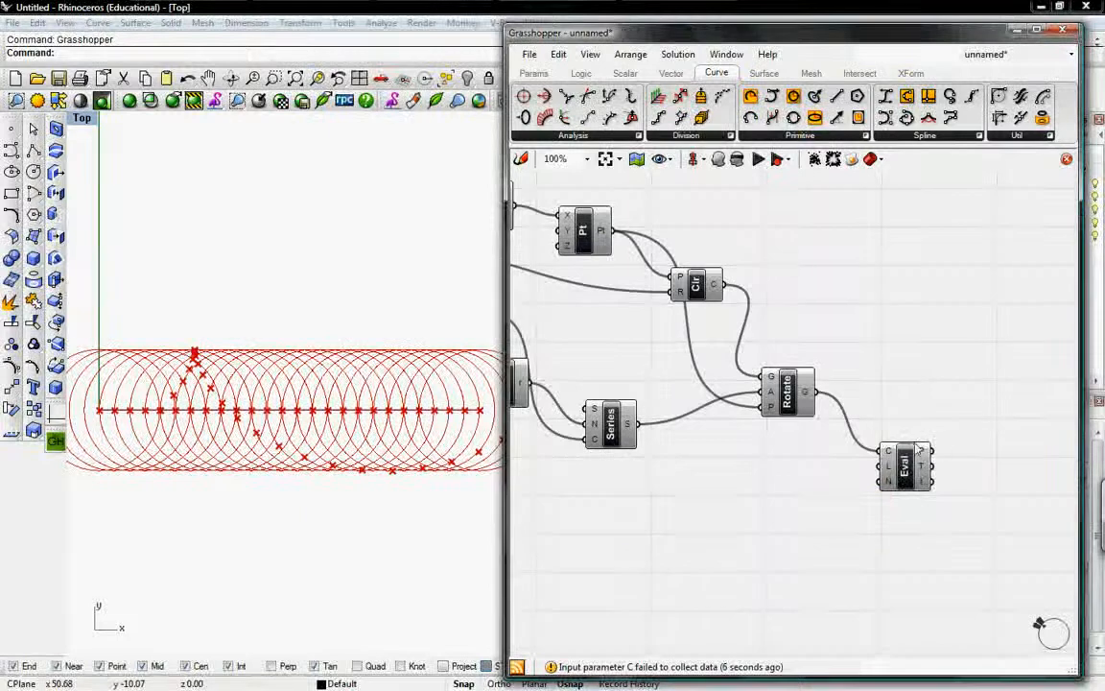
right_drag(766, 389, 817, 360)
drag(911, 415, 947, 441)
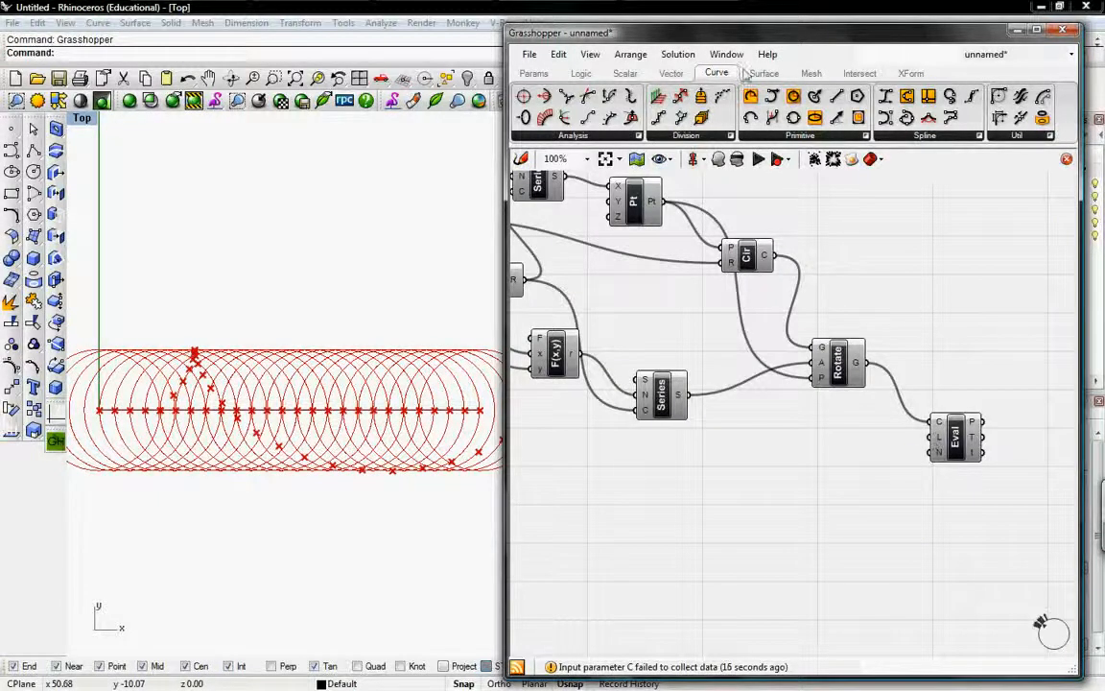
Place a Number parameter below Rotate and set its value to 0.75
click(536, 74)
click(755, 142)
drag(787, 182, 813, 470)
right_click(811, 468)
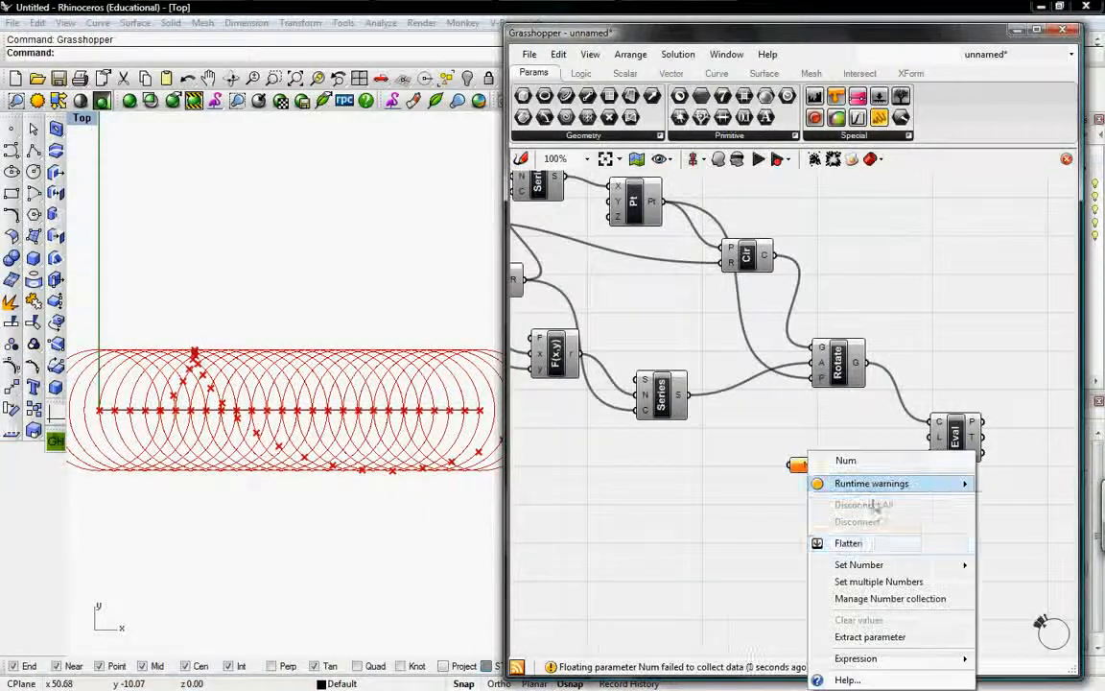
mouse_move(871, 566)
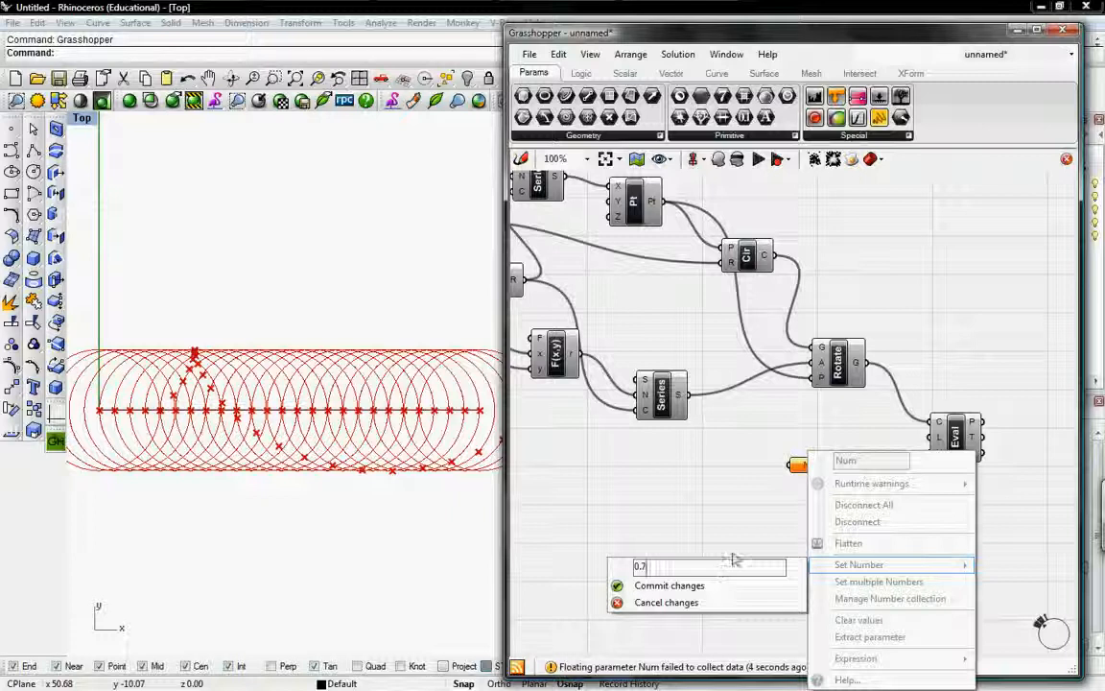
click(687, 584)
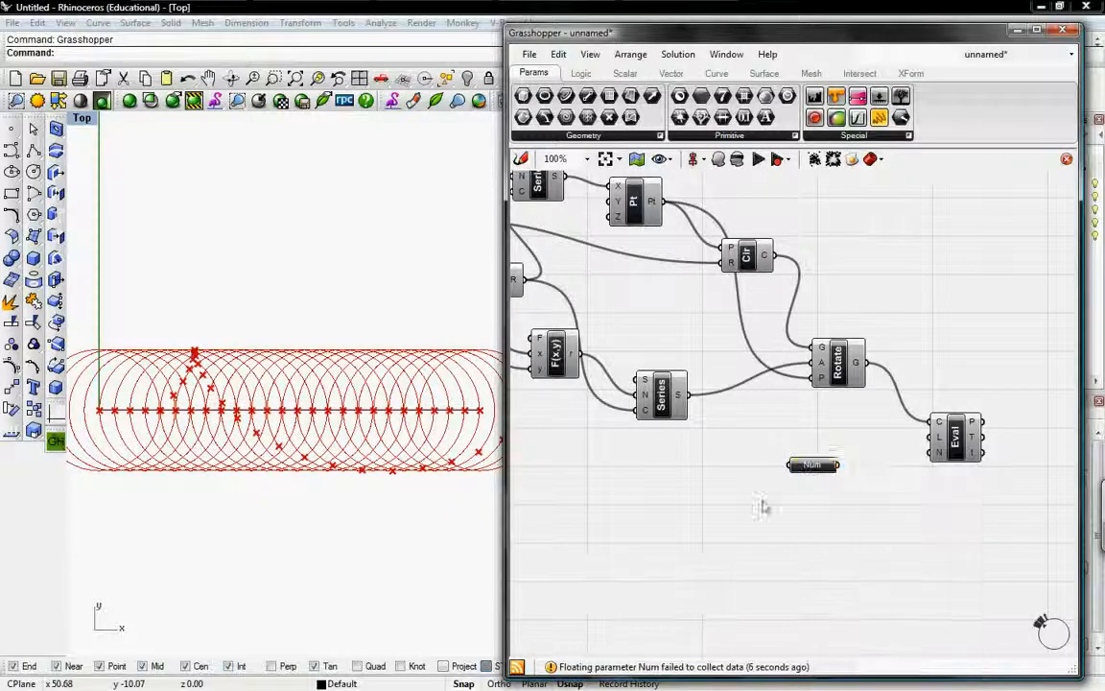
Rename the Number parameter .75 and connect it to the Evaluate Length component's L input
right_click(810, 467)
drag(855, 464, 817, 466)
text(.75)
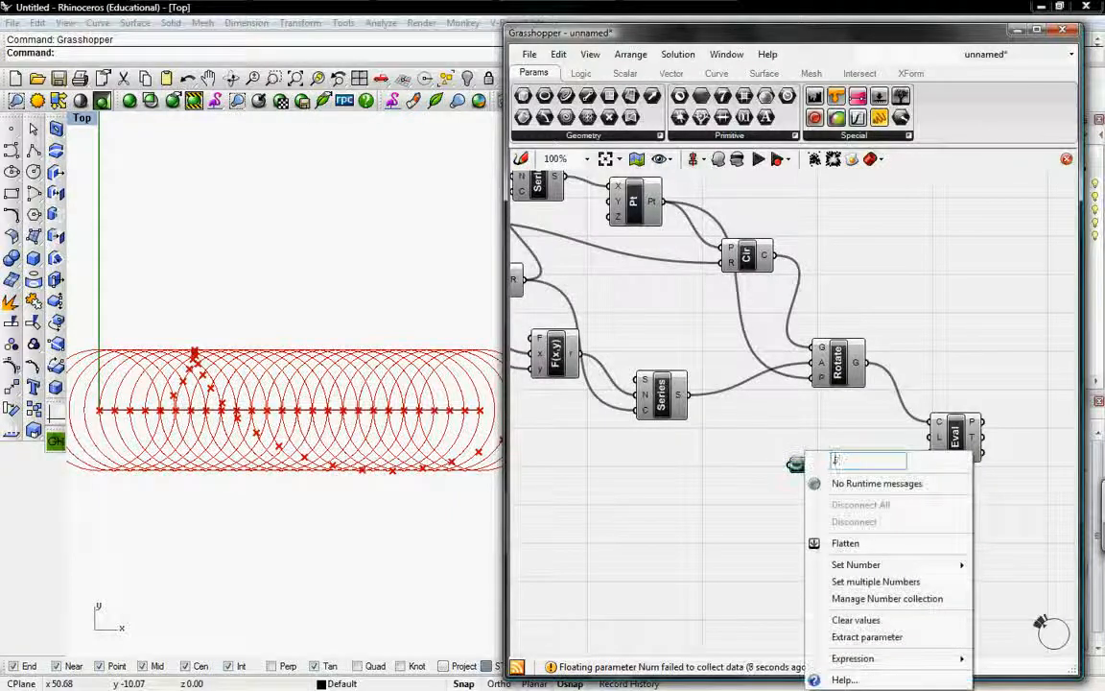
click(770, 486)
drag(839, 465, 935, 438)
Edit the second F(x,y) component's expression to reverse the rotation direction of the circles
right_drag(176, 480, 276, 474)
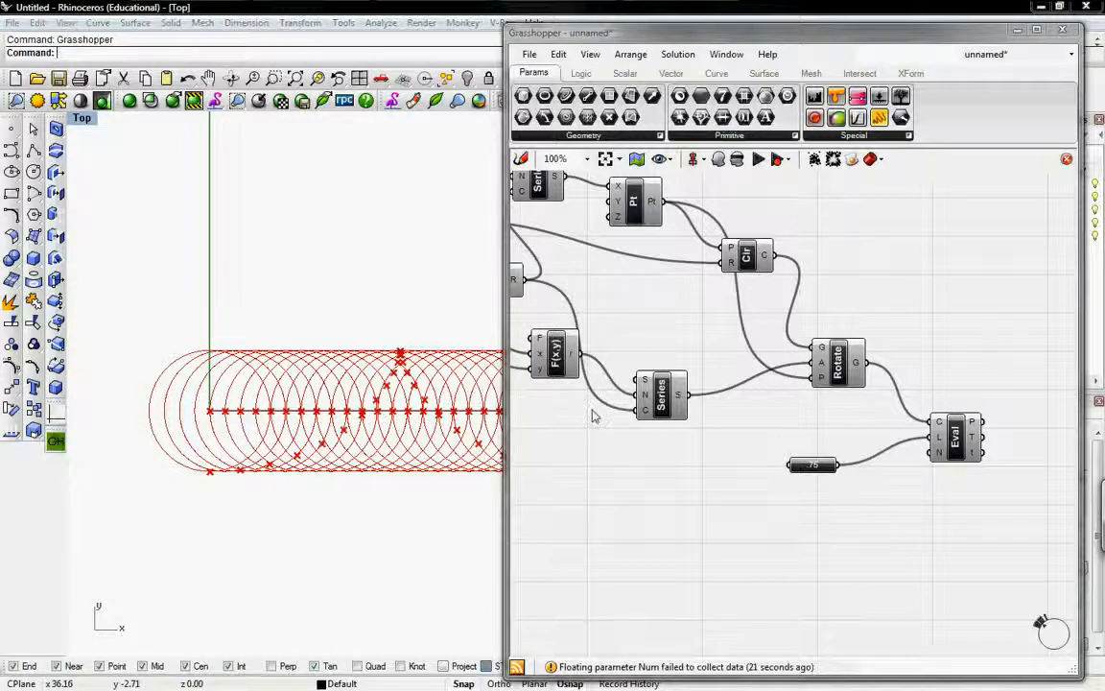
right_drag(524, 374, 605, 370)
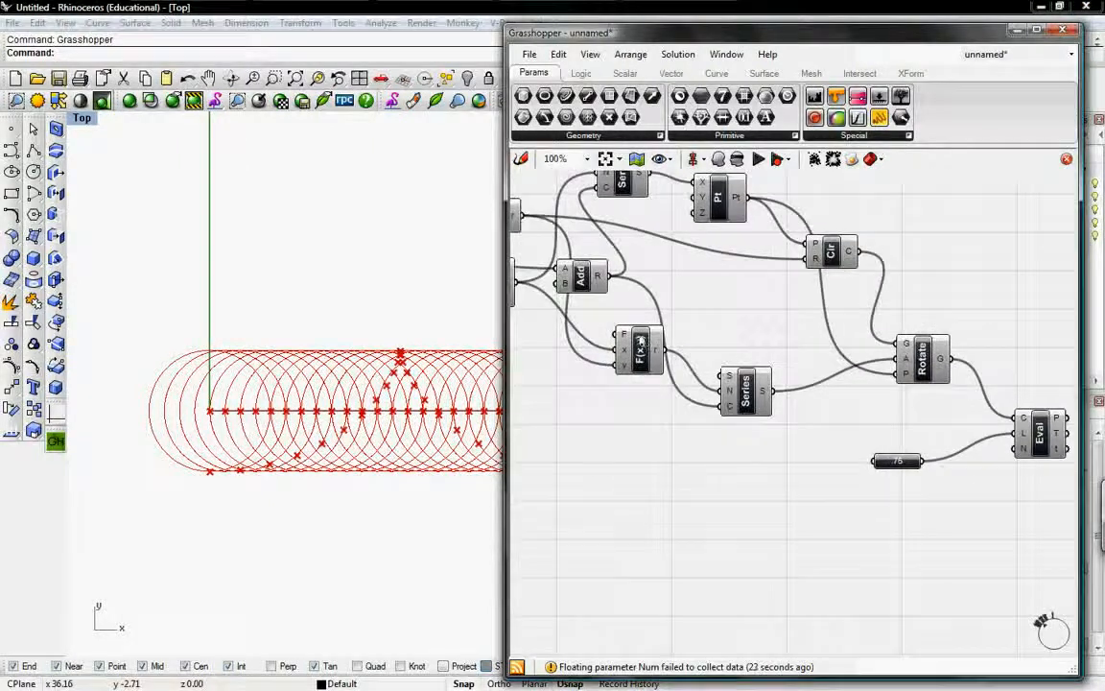
right_click(624, 341)
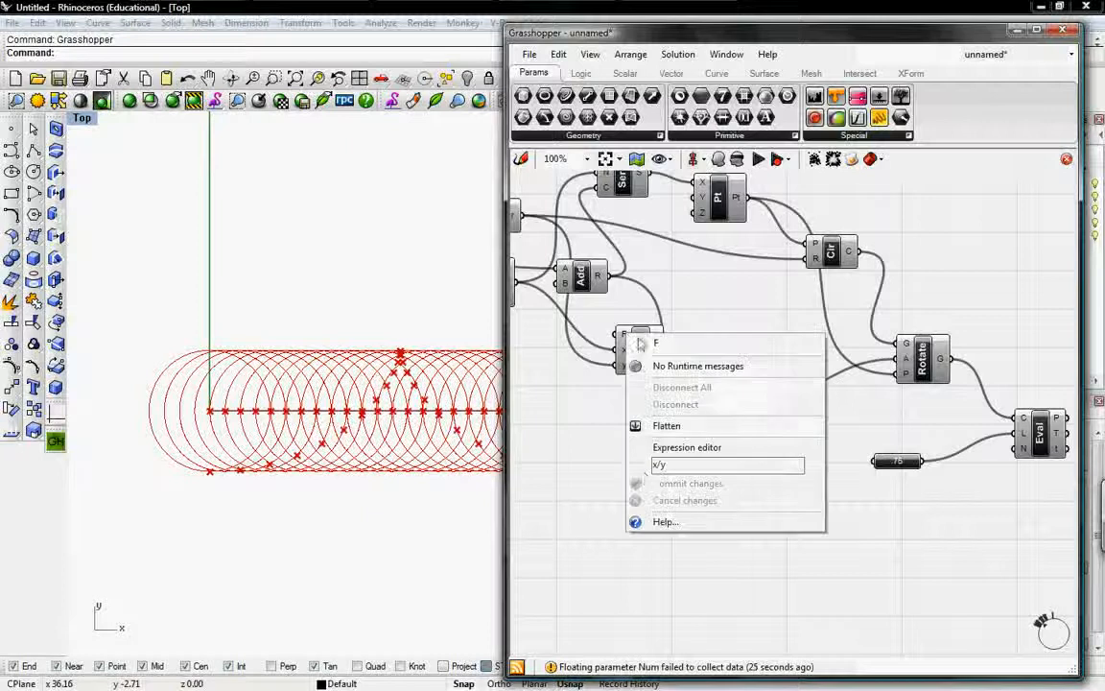
click(697, 465)
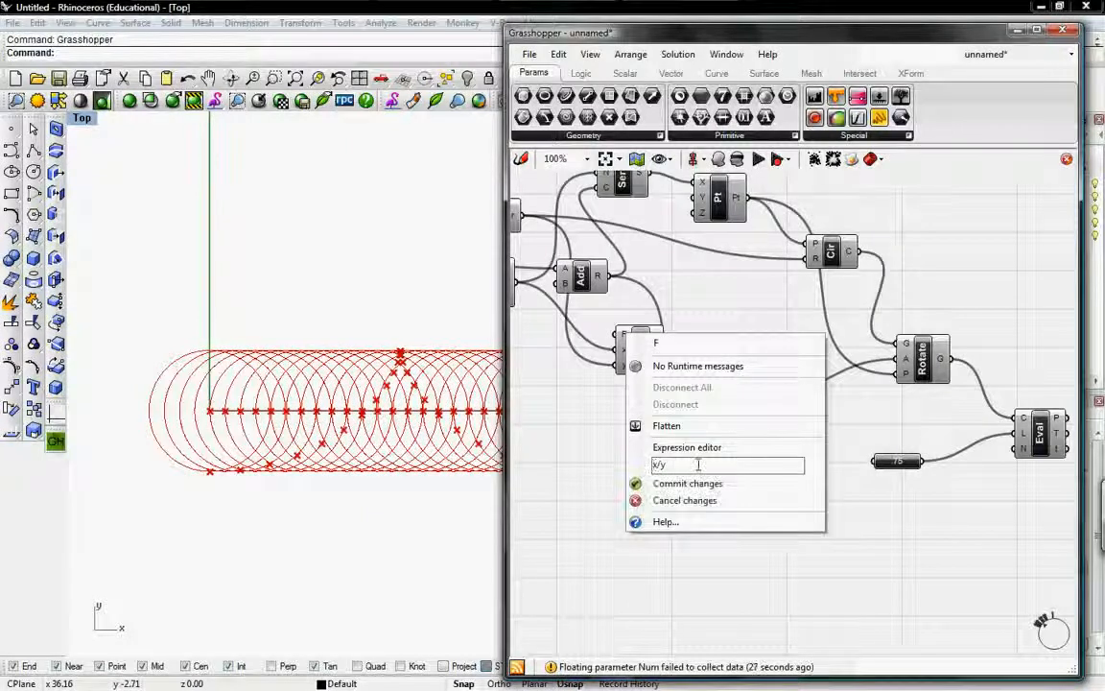
click(672, 484)
click(235, 415)
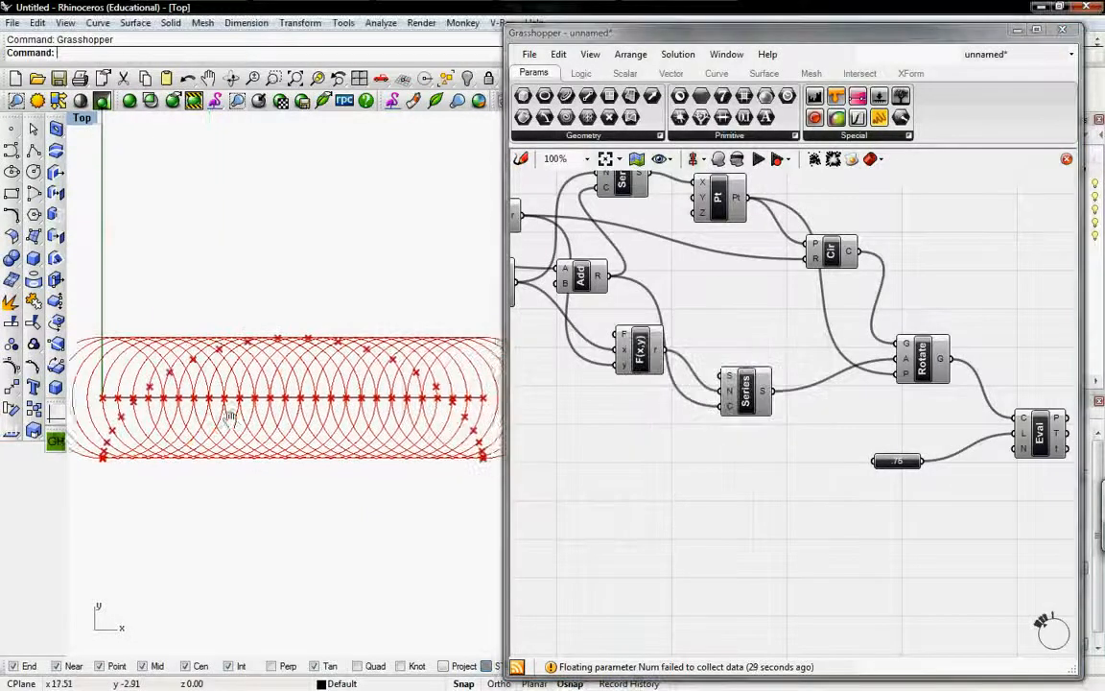
Turn off the preview of the Rotate, Circle and Point components so only the evaluated cycloid points are displayed
right_drag(930, 408, 829, 475)
right_click(825, 425)
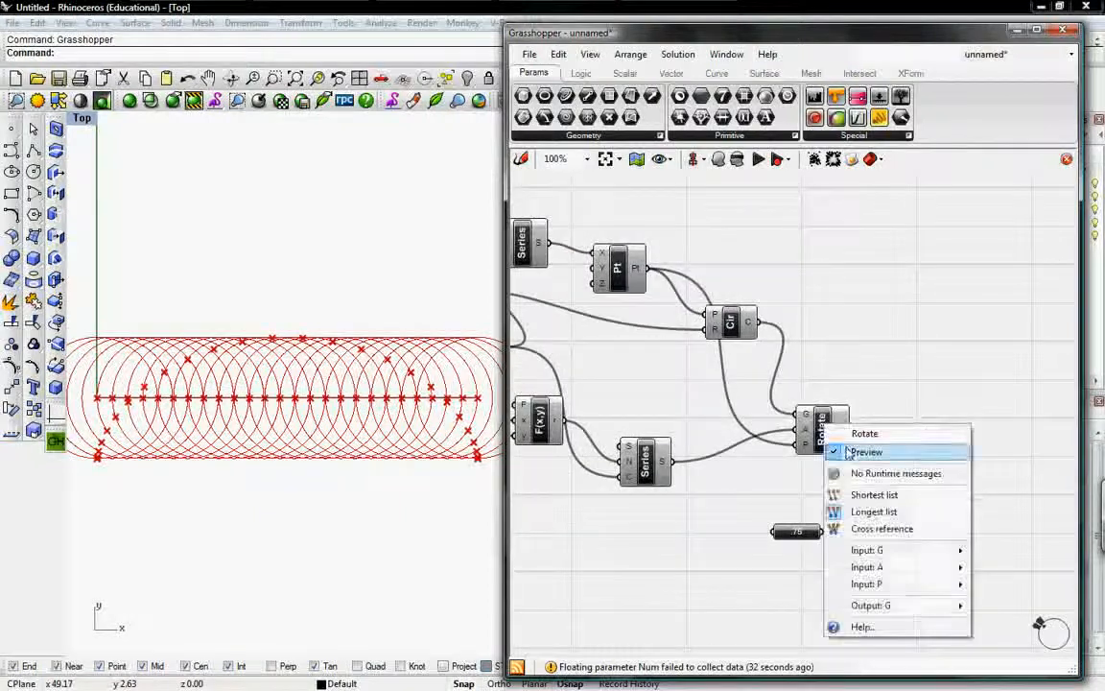
click(849, 451)
right_click(731, 322)
click(740, 348)
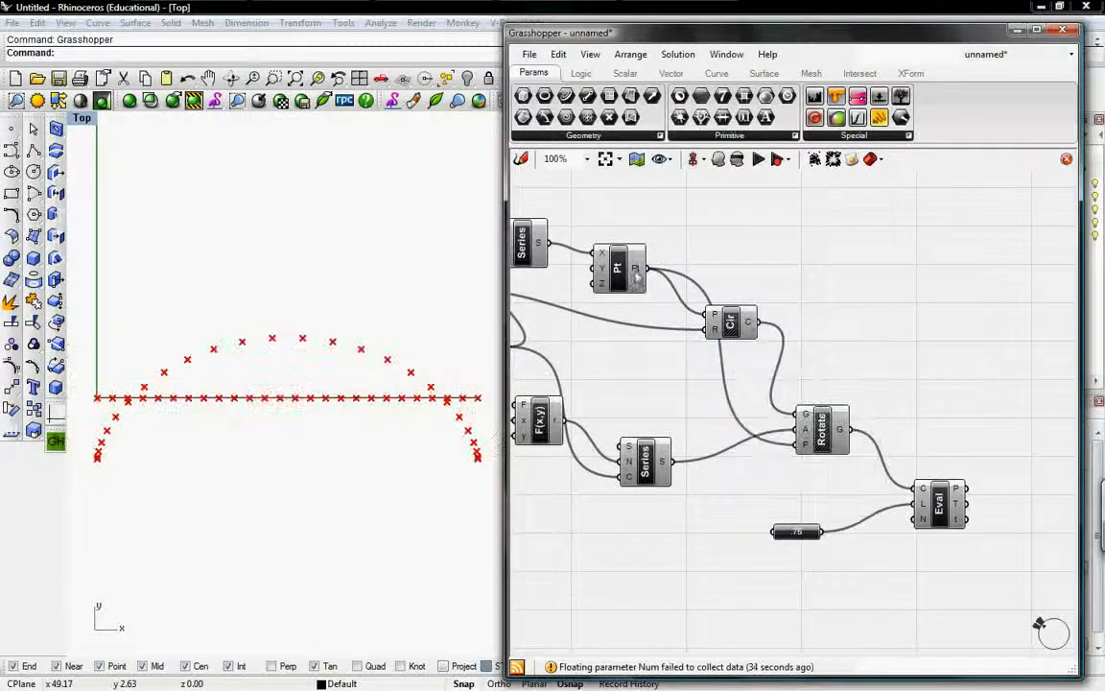
right_click(620, 271)
click(646, 293)
Place an Interpolate curve component after Evaluate Length and connect the evaluated points to its V input
right_drag(898, 449, 706, 358)
click(748, 422)
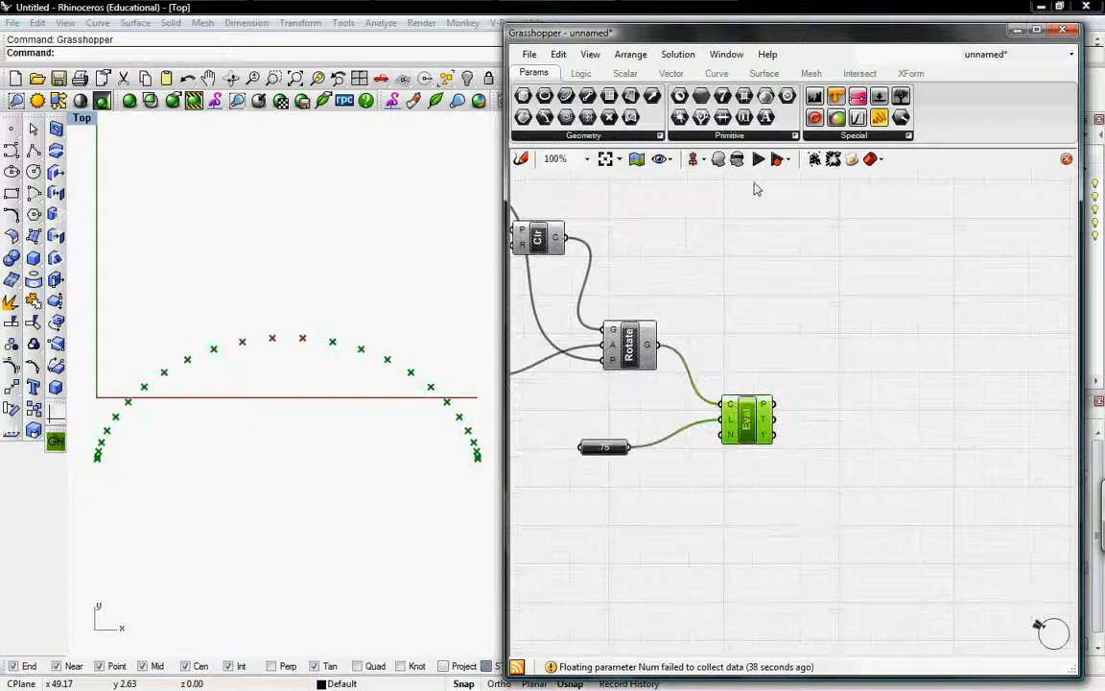
click(716, 75)
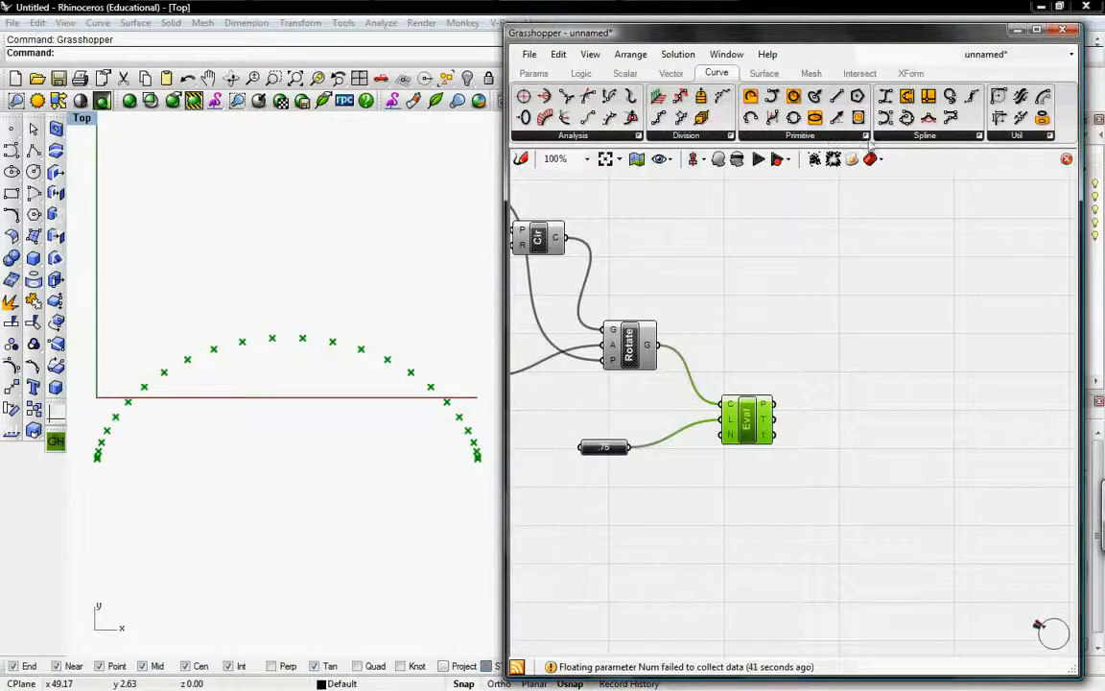
click(877, 136)
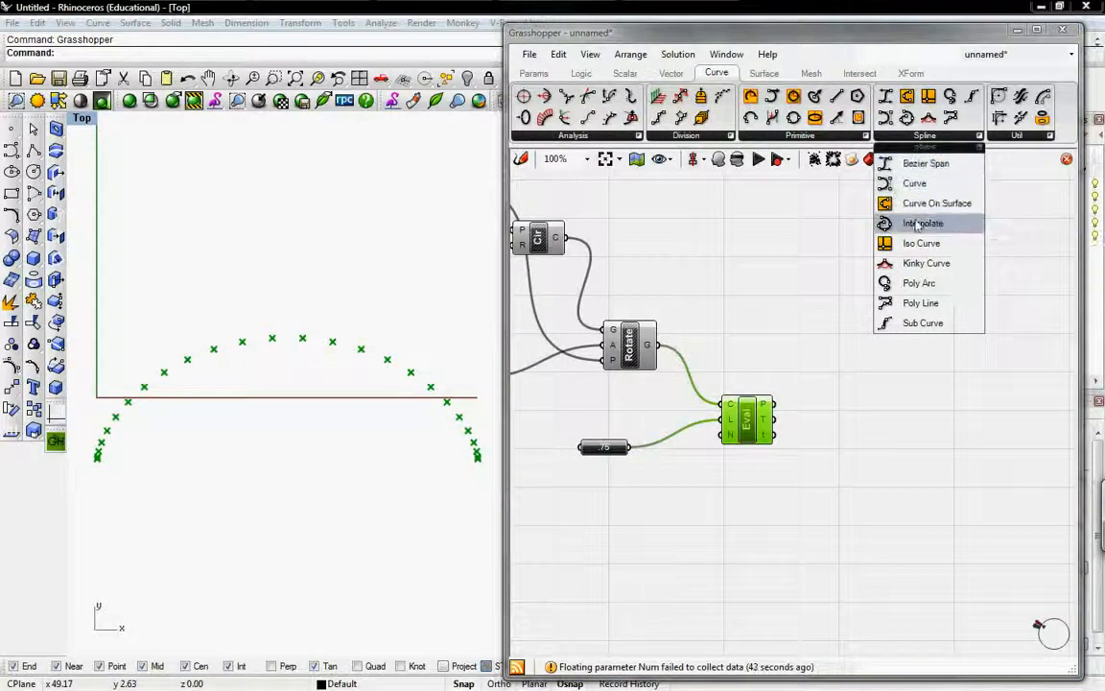
drag(918, 224, 894, 441)
drag(780, 408, 874, 428)
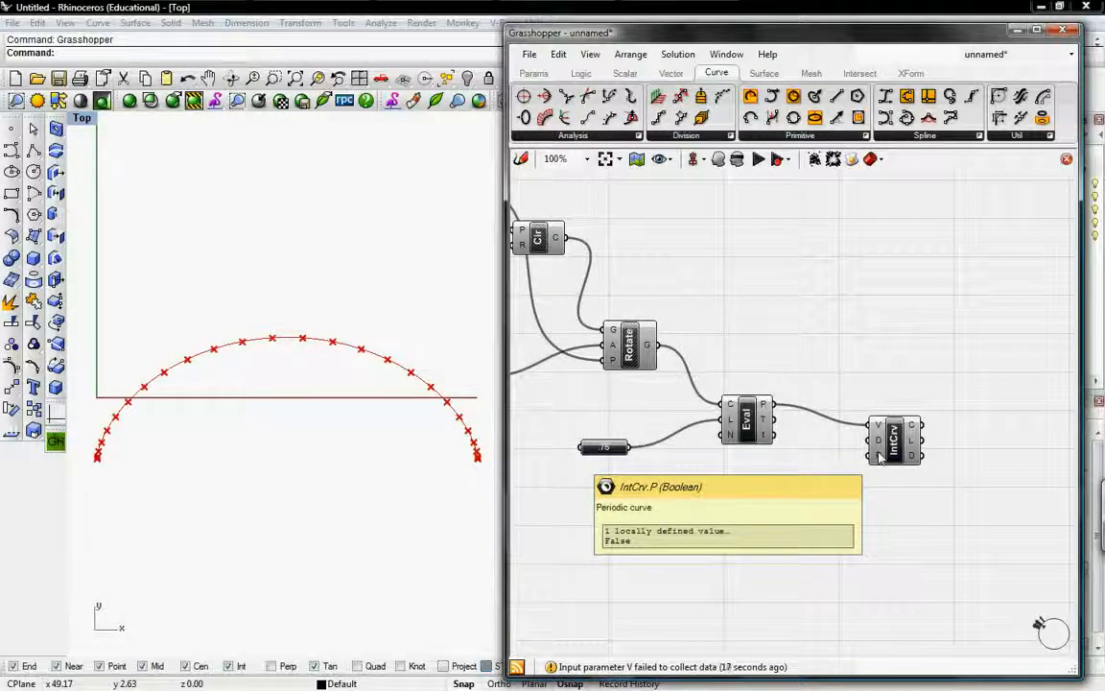
drag(882, 443, 860, 432)
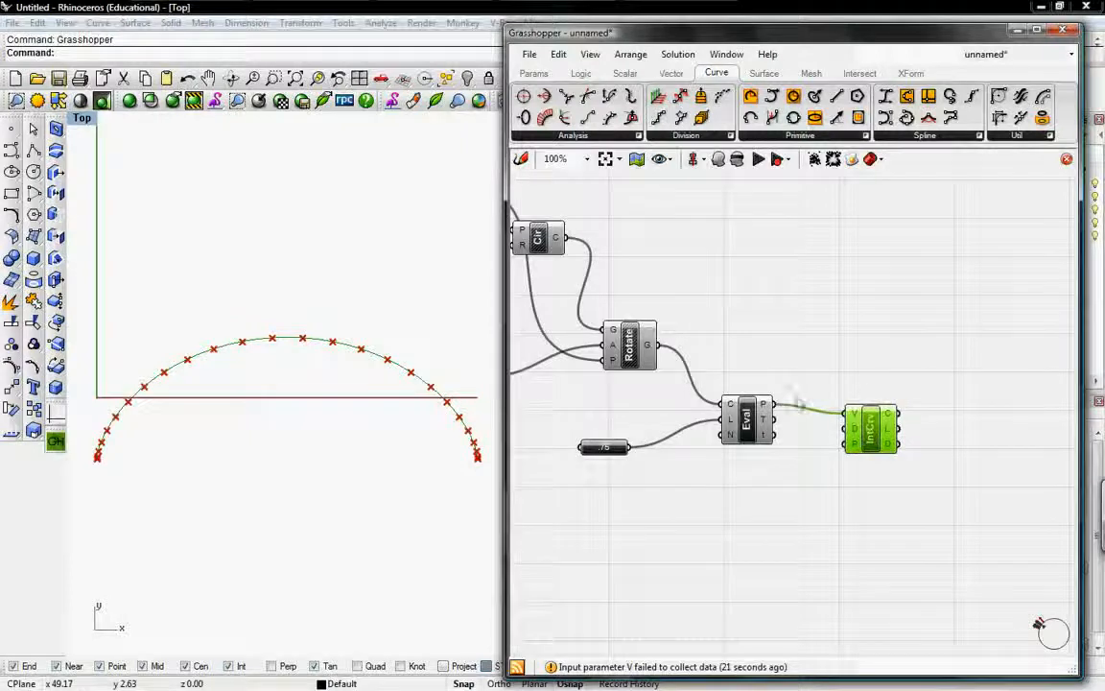
Add a Curve parameter and a Receiver, and route the interpolated curve through the Receiver into the Curve parameter
click(535, 73)
click(575, 135)
drag(552, 248, 1056, 403)
right_drag(916, 402, 783, 402)
drag(879, 117, 839, 389)
drag(768, 404, 815, 389)
drag(864, 390, 865, 389)
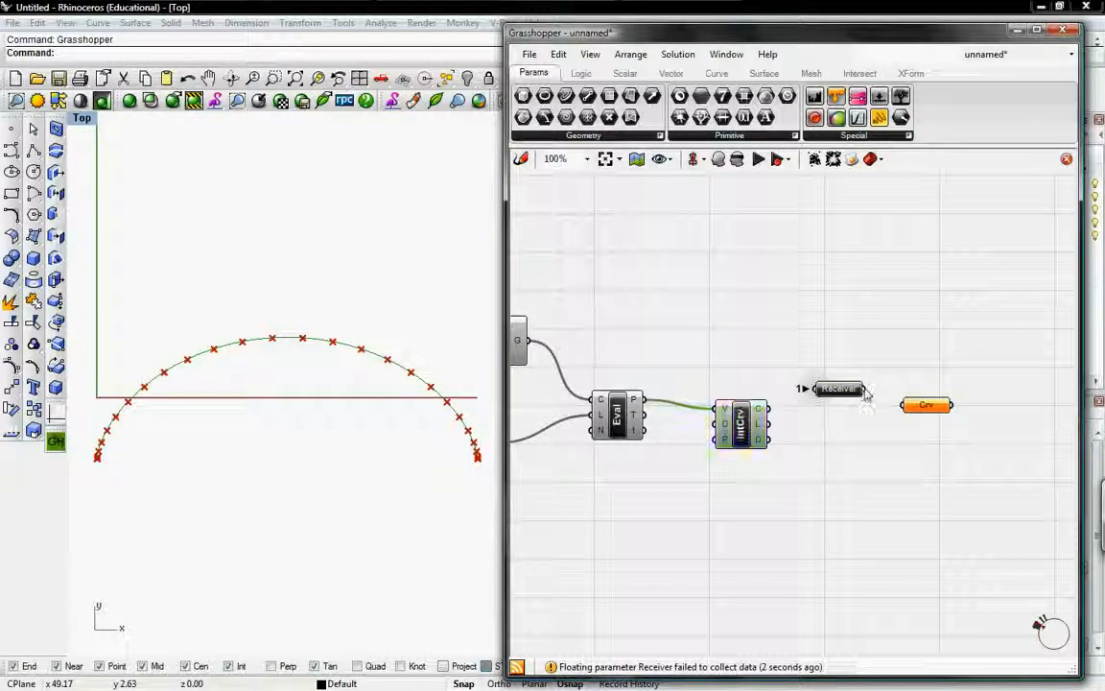
click(770, 419)
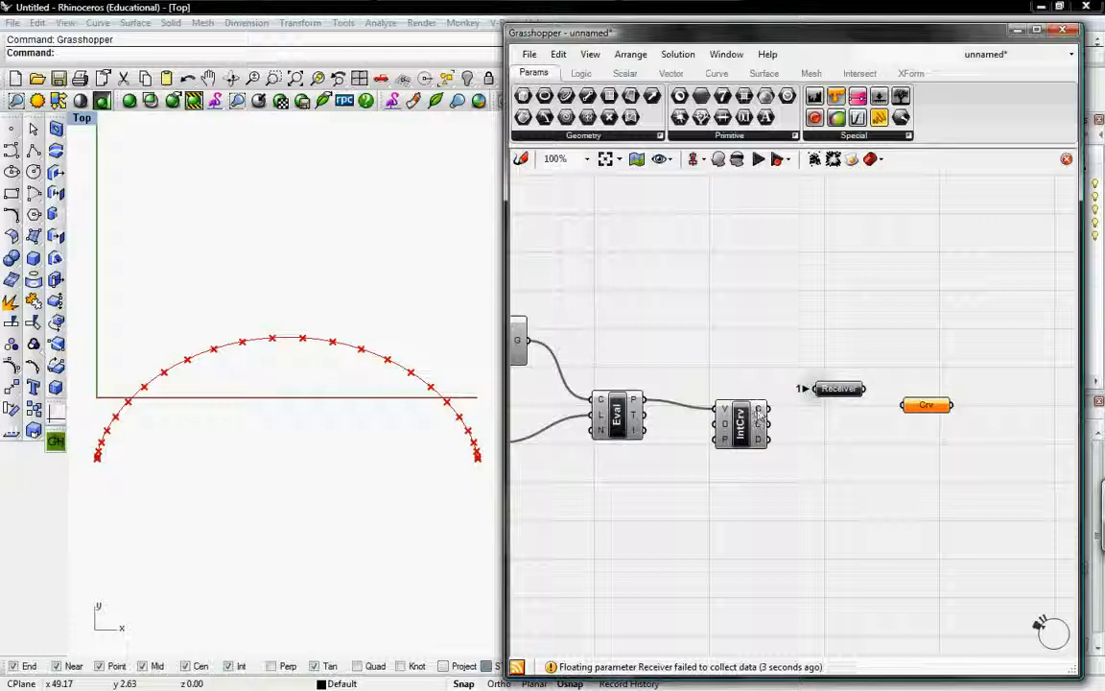
drag(865, 389, 905, 405)
Move the Receiver and Curve parameter together to the start of the definition, beneath the Number of Points slider
drag(923, 409, 930, 394)
shift+click(851, 392)
right_drag(804, 403, 890, 335)
scroll(892, 333, down, 5)
drag(895, 330, 590, 295)
scroll(592, 299, up, 6)
click(832, 467)
click(868, 391)
shift+click(715, 390)
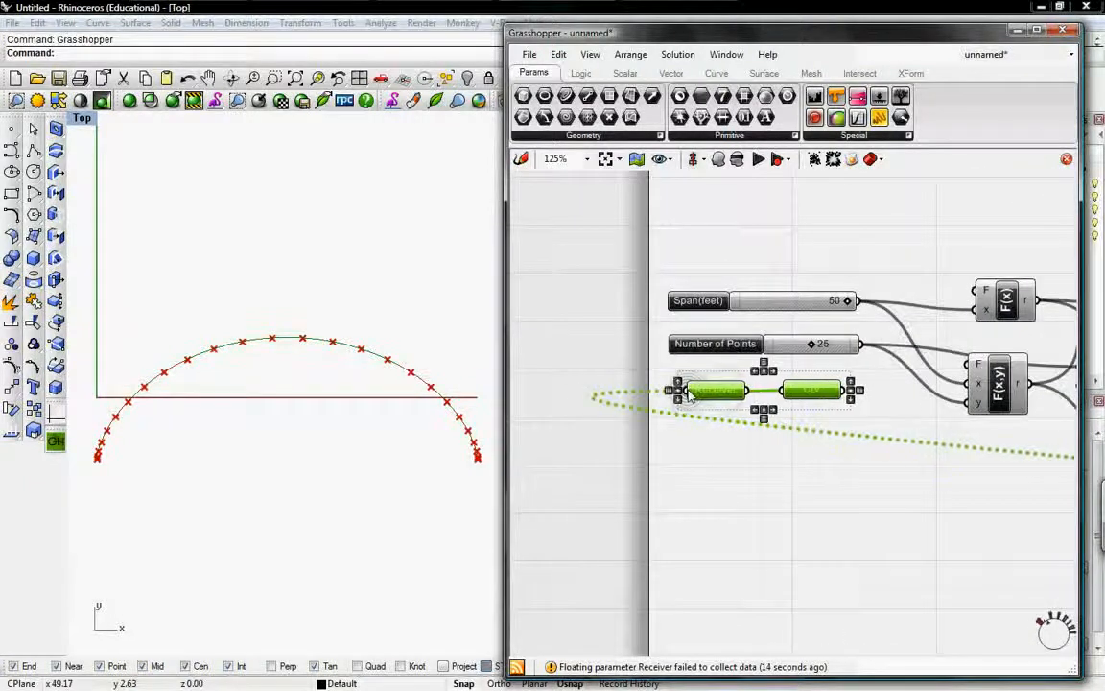
click(768, 468)
Place a one-variable F(x) function above the first Series component and feed it the first F(x) component's result
right_drag(903, 448, 809, 460)
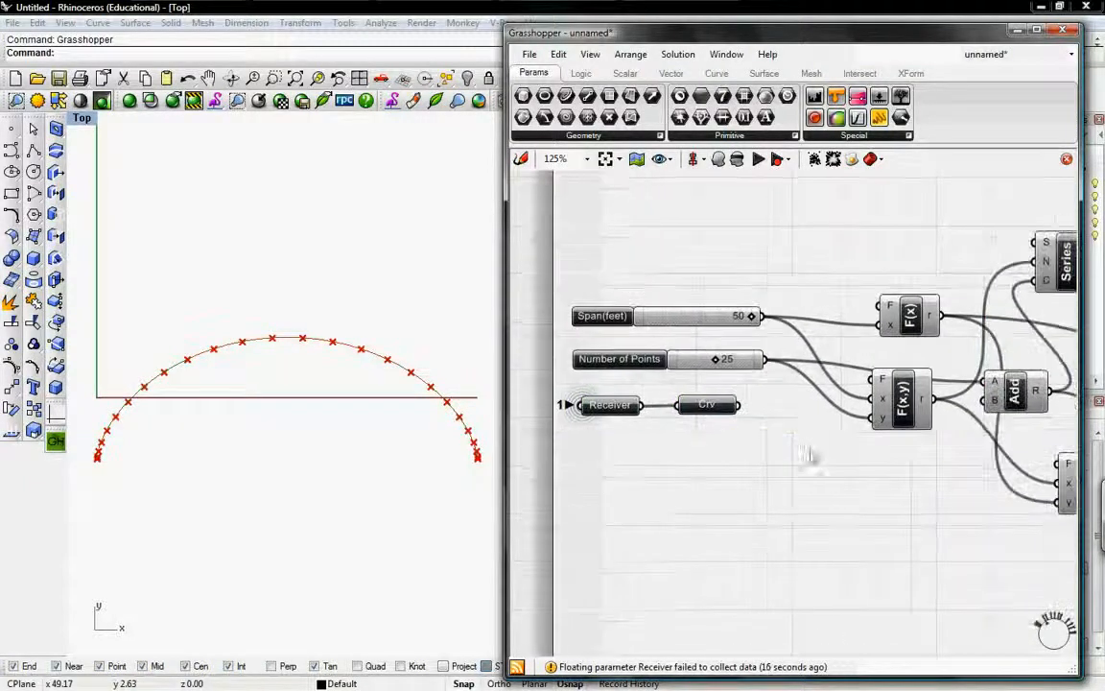
right_drag(867, 280, 842, 372)
right_drag(978, 225, 902, 233)
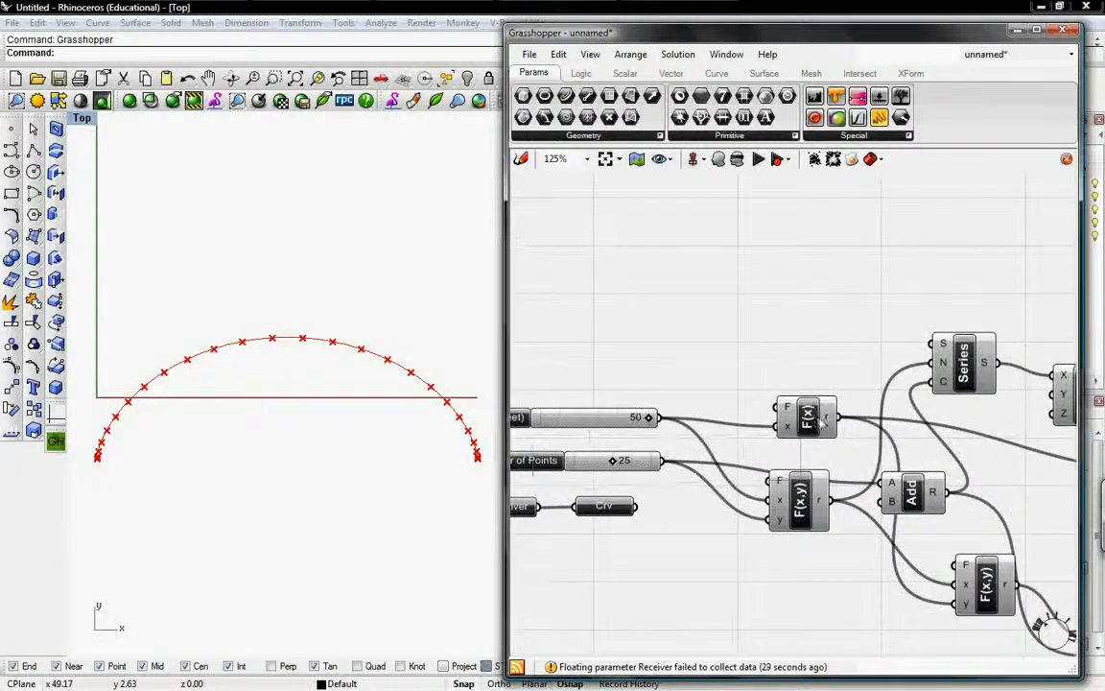
right_drag(844, 329, 820, 345)
click(581, 74)
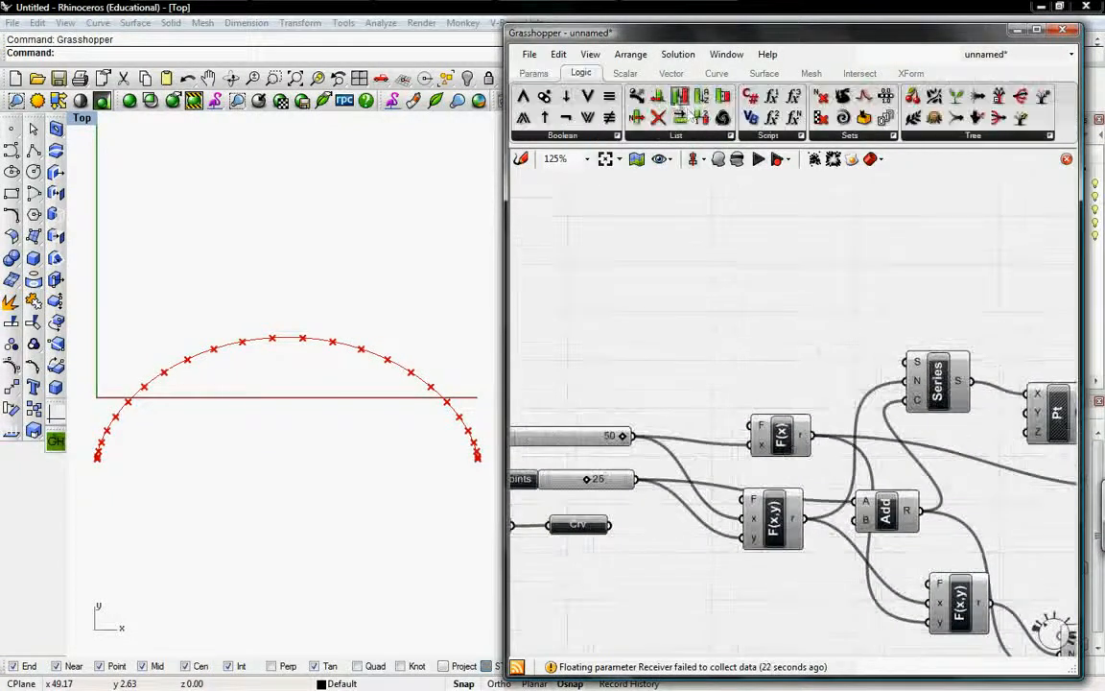
click(767, 136)
click(782, 204)
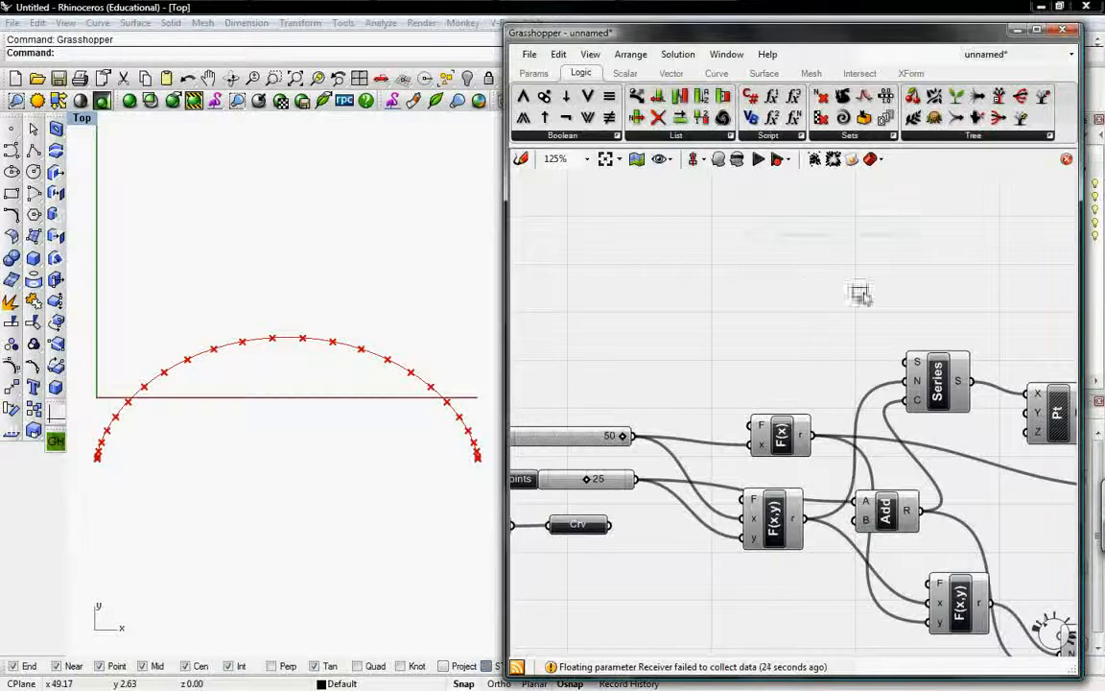
click(849, 313)
drag(814, 437, 820, 324)
Set the new F(x) component's expression to format("Height (feet):{0}", 2*x)
right_click(830, 309)
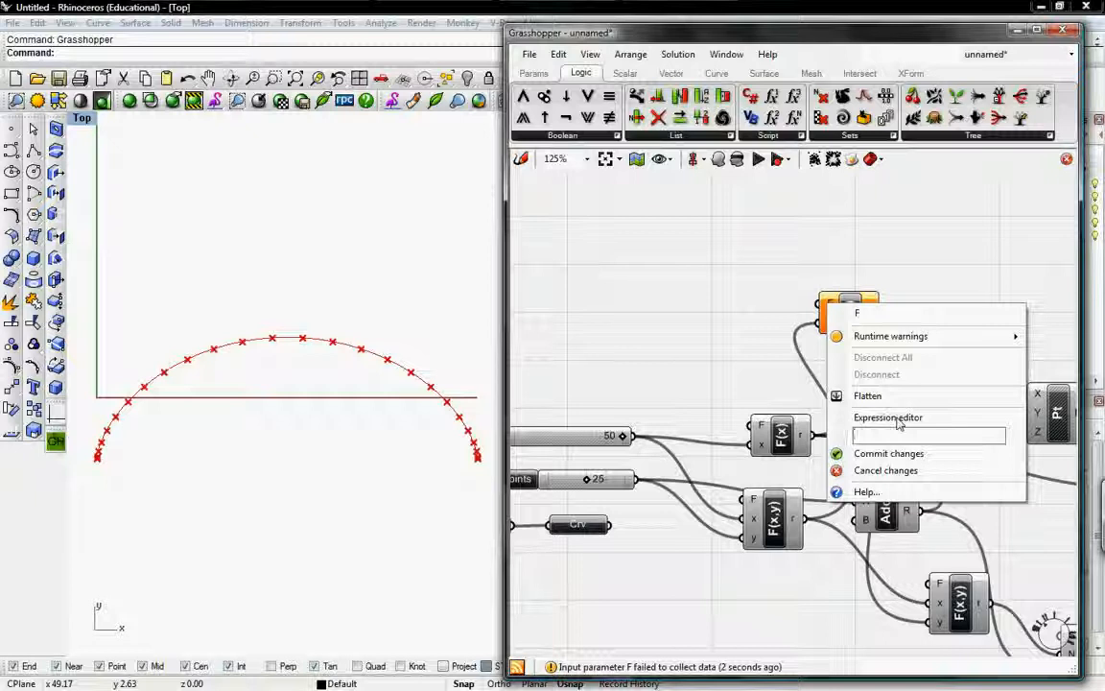
text(forma)
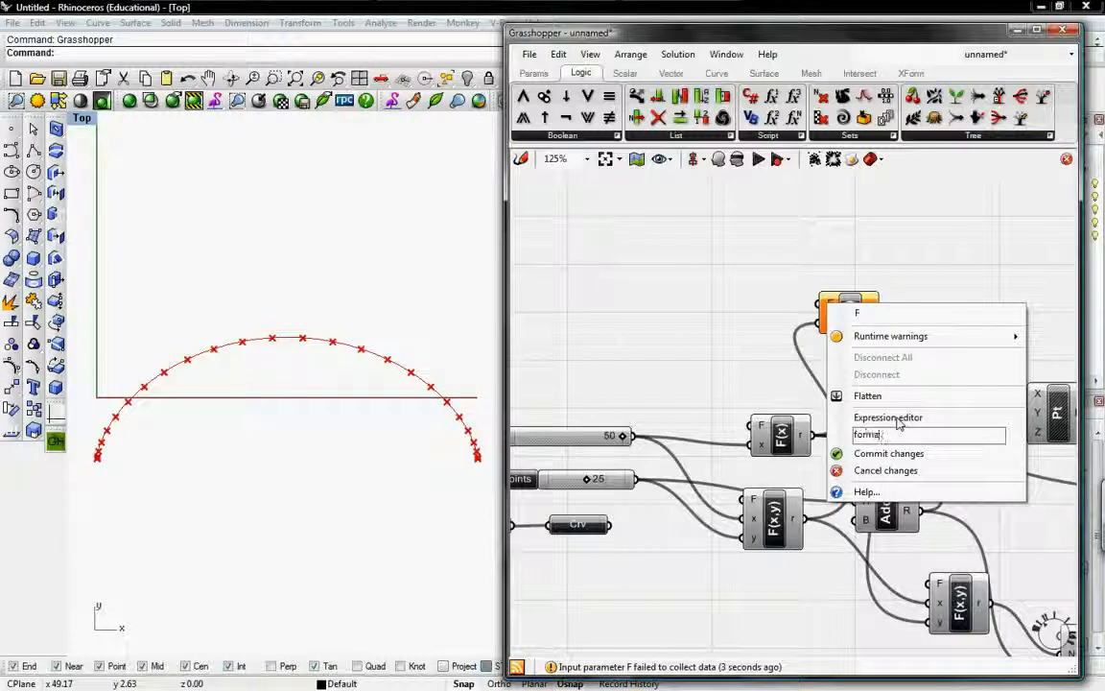
text(t()
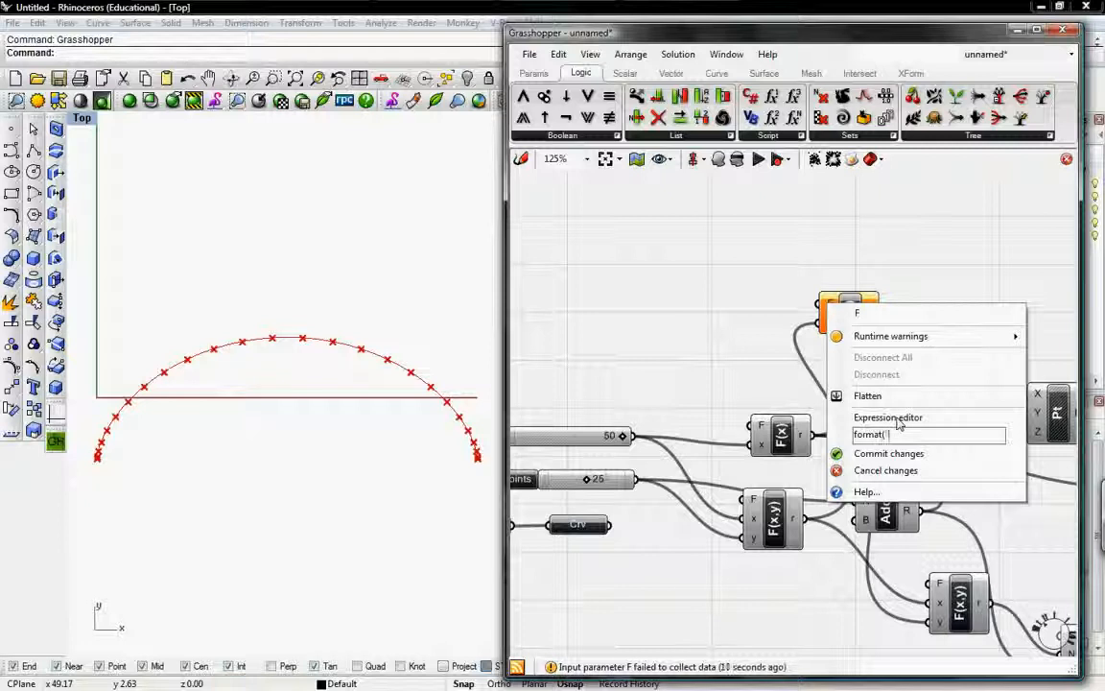
text("Height)
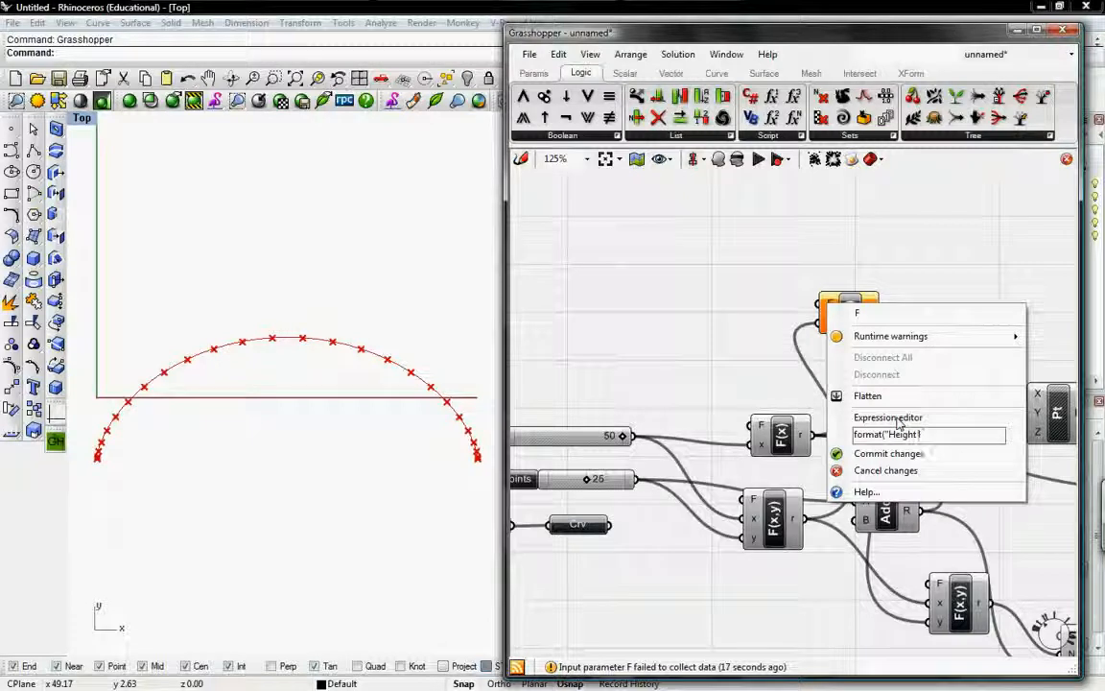
text( (feet)
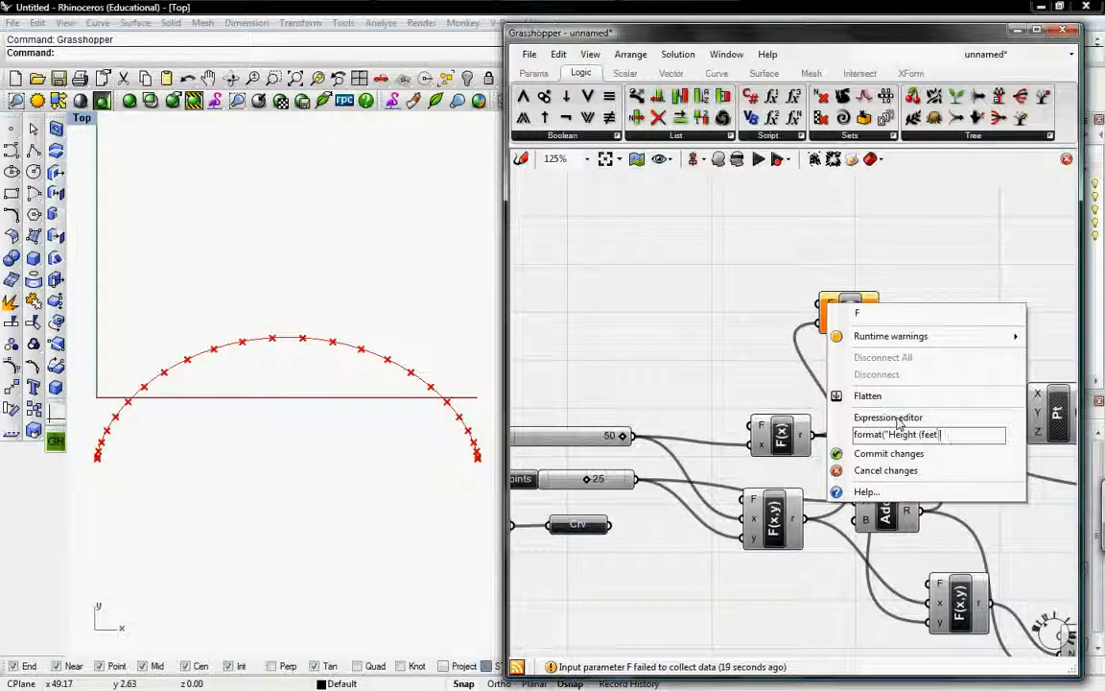
text())
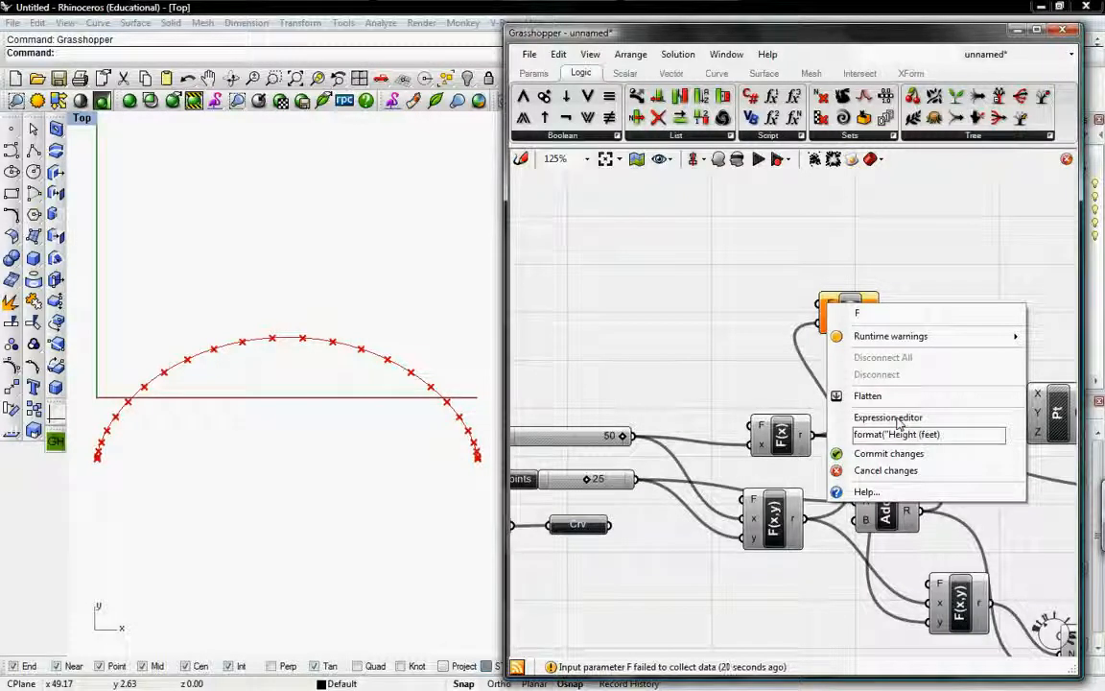
text(:{0})
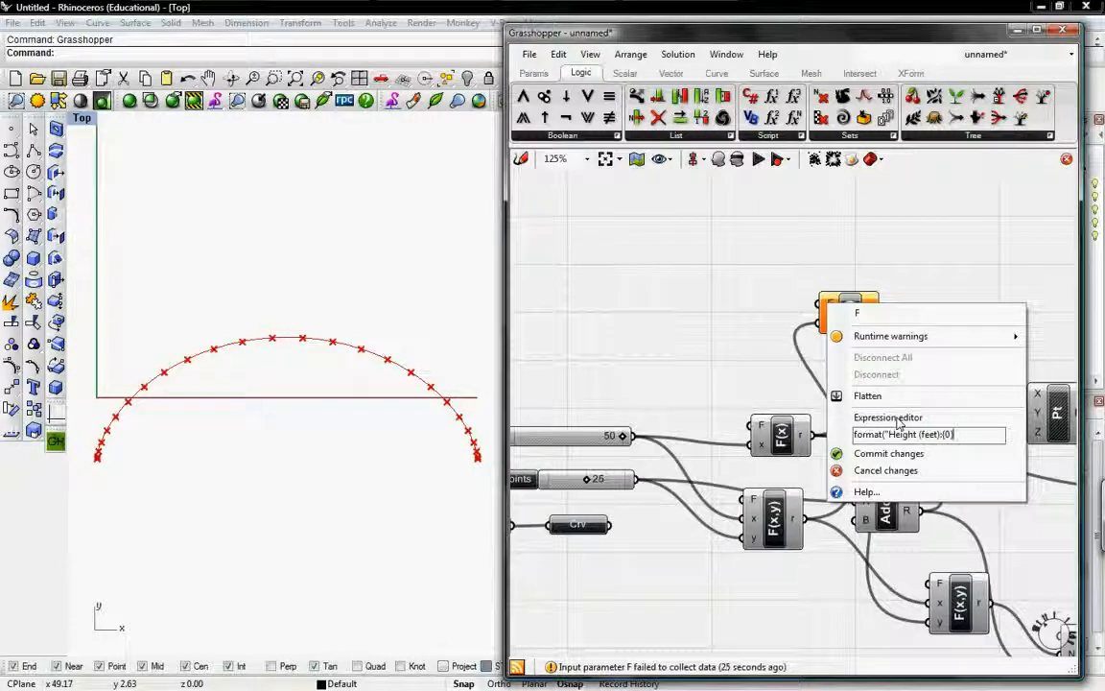
text(", )
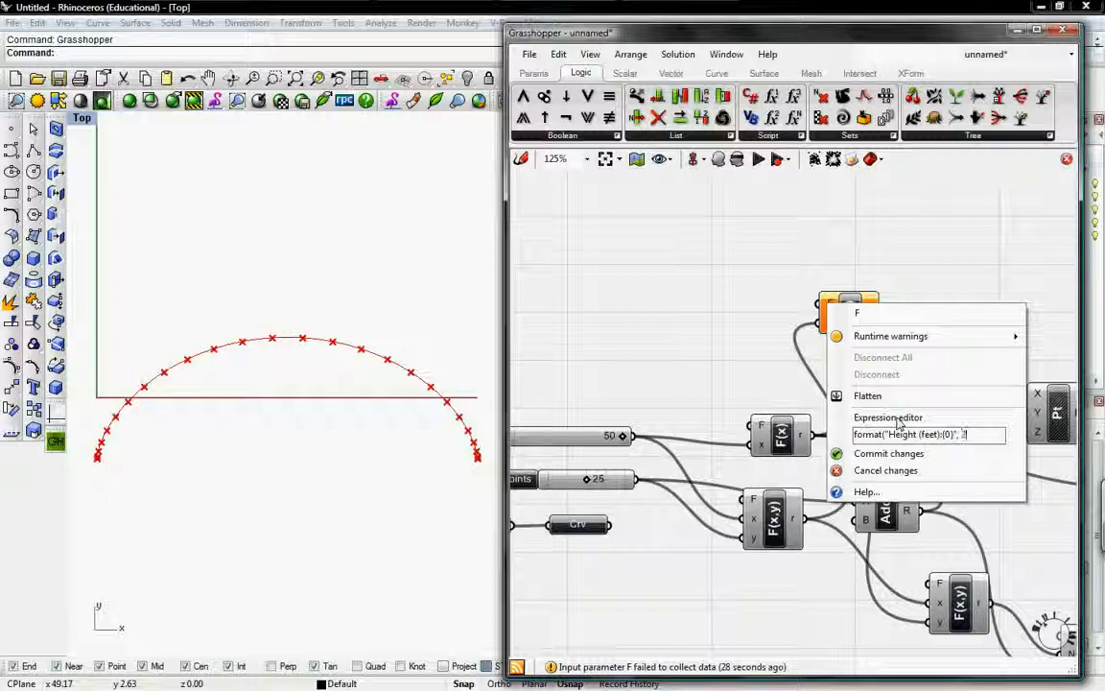
text(2*x)
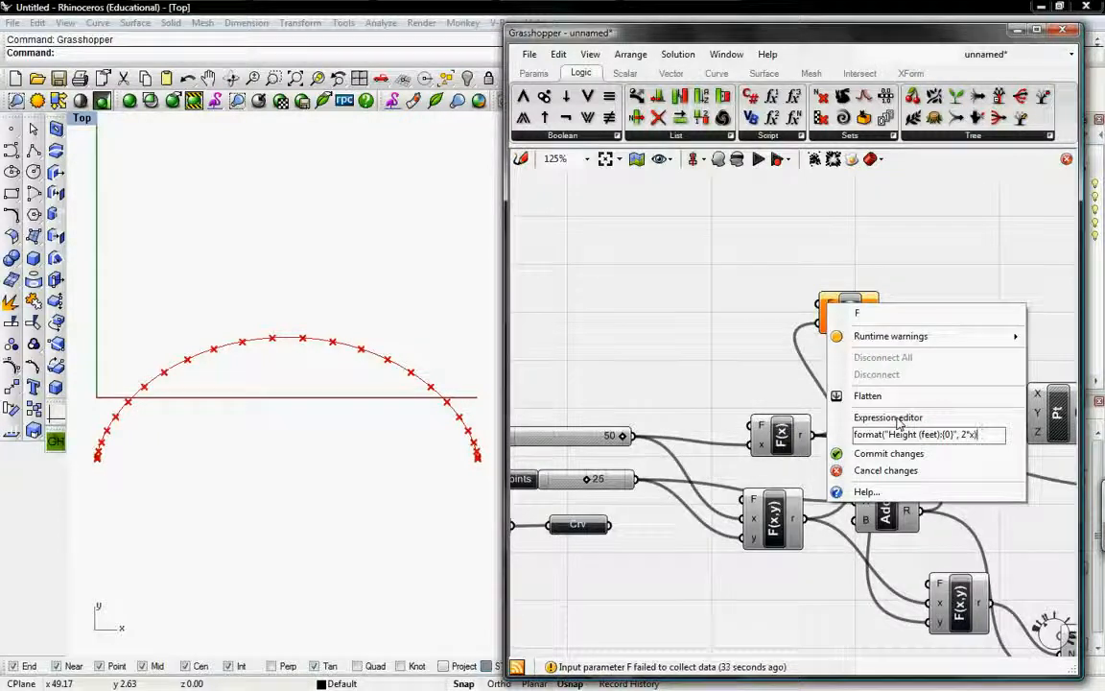
click(895, 453)
Add a Receiver and a text Panel, and route the height function's result through the Receiver into the Panel
right_drag(925, 314, 733, 338)
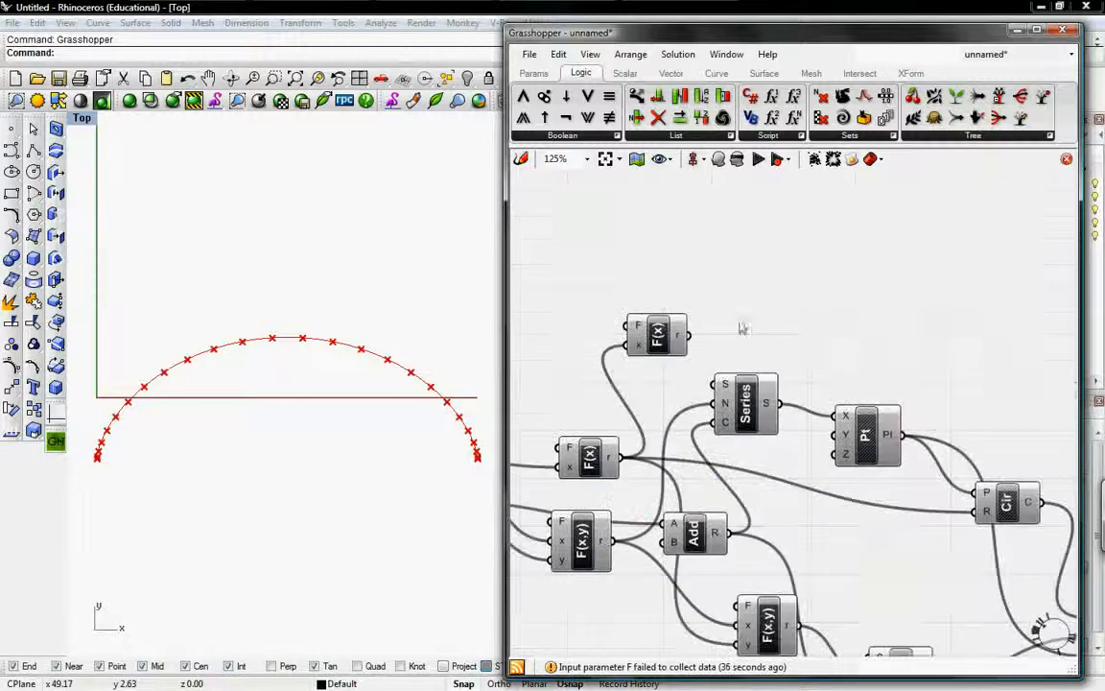
click(536, 75)
drag(813, 108, 823, 342)
drag(688, 335, 793, 341)
drag(879, 117, 926, 350)
drag(854, 342, 910, 330)
right_drag(942, 316, 767, 315)
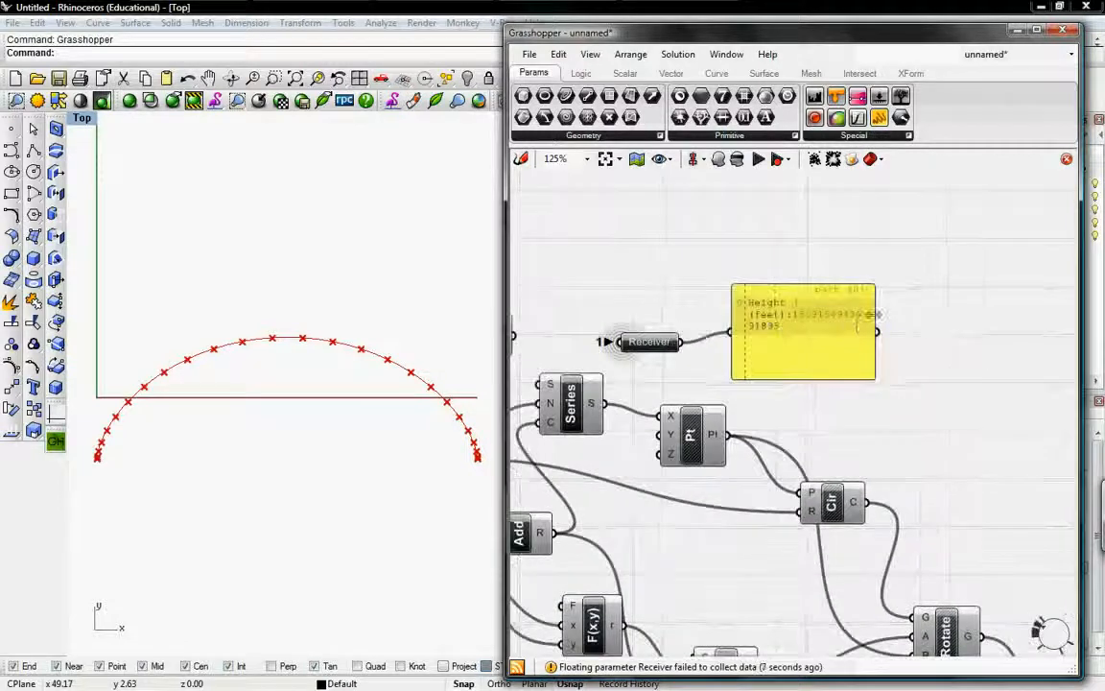
Resize the height Panel to a wide single-line strip and move it with its Receiver above the Span(feet) slider
drag(875, 329, 975, 326)
drag(866, 284, 868, 336)
right_drag(868, 336, 1019, 303)
click(777, 310)
right_drag(767, 320, 993, 273)
drag(1045, 269, 510, 317)
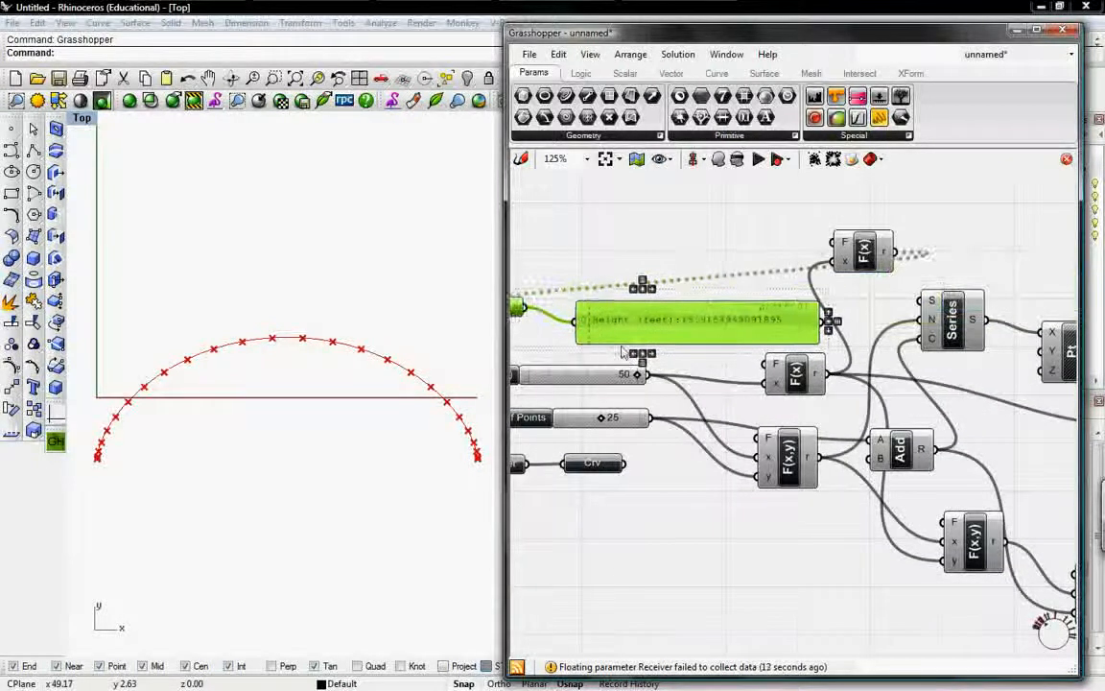
right_drag(614, 350, 829, 323)
drag(697, 287, 652, 298)
click(930, 514)
Move the first F(x), the first F(x,y) and the Add component farther from the sliders to space out the layout
right_drag(892, 392, 801, 408)
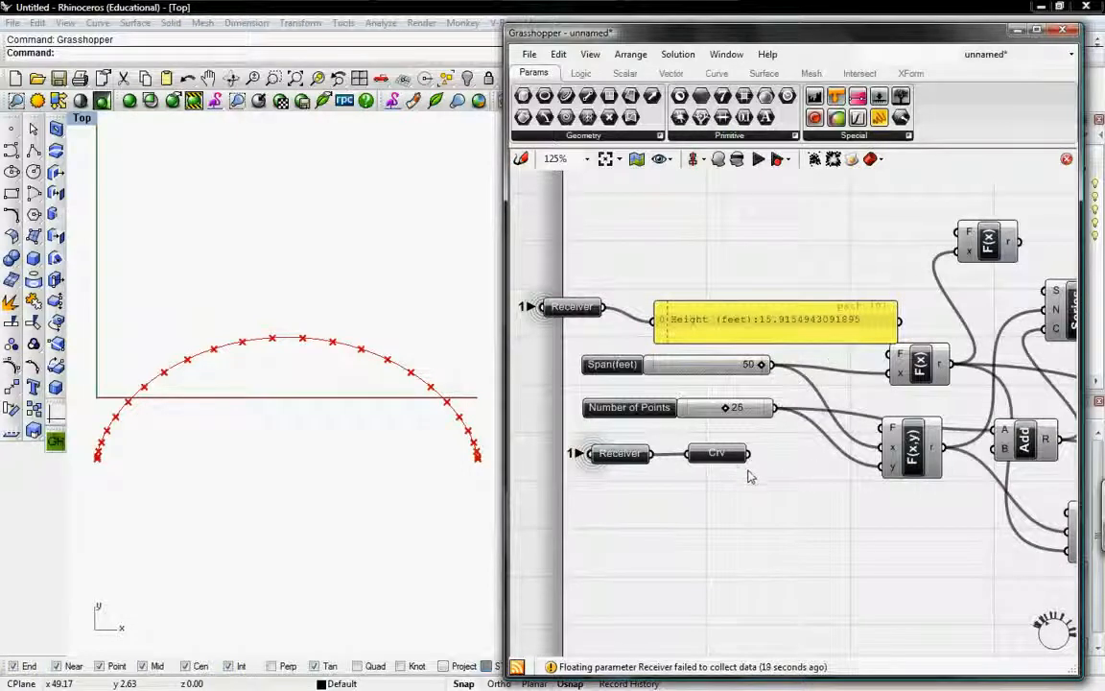
drag(909, 363, 988, 331)
drag(900, 473, 974, 487)
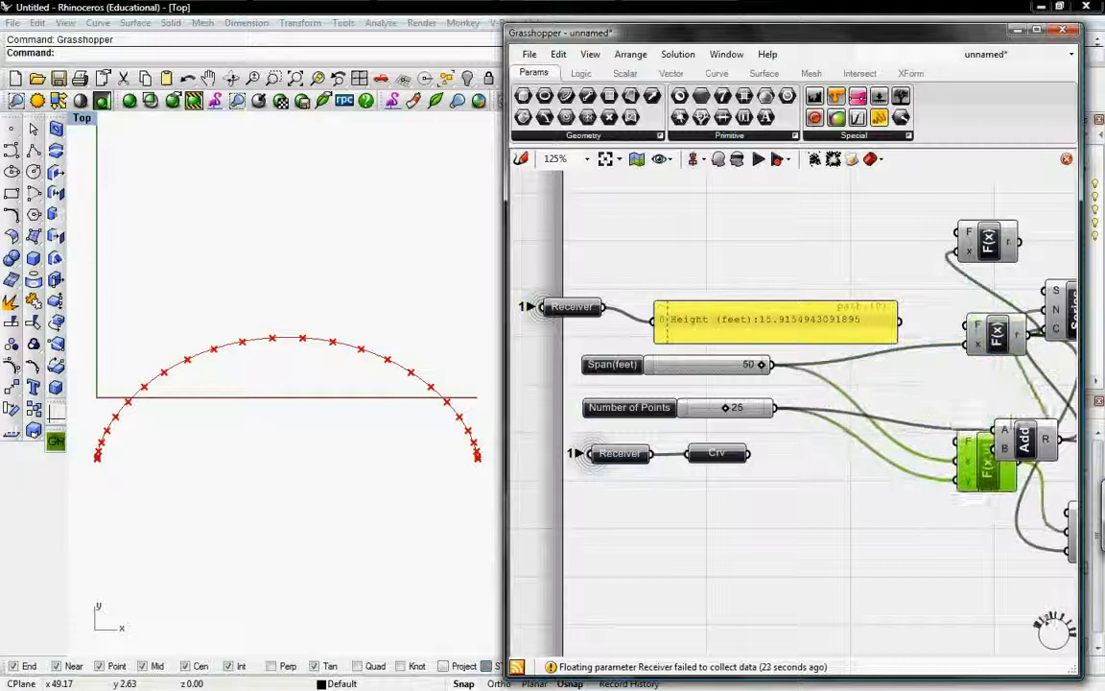
right_drag(1015, 463, 759, 465)
drag(770, 446, 906, 264)
Select both sliders together with the two Receivers, the height Panel and the Curve parameter
right_drag(589, 377, 906, 331)
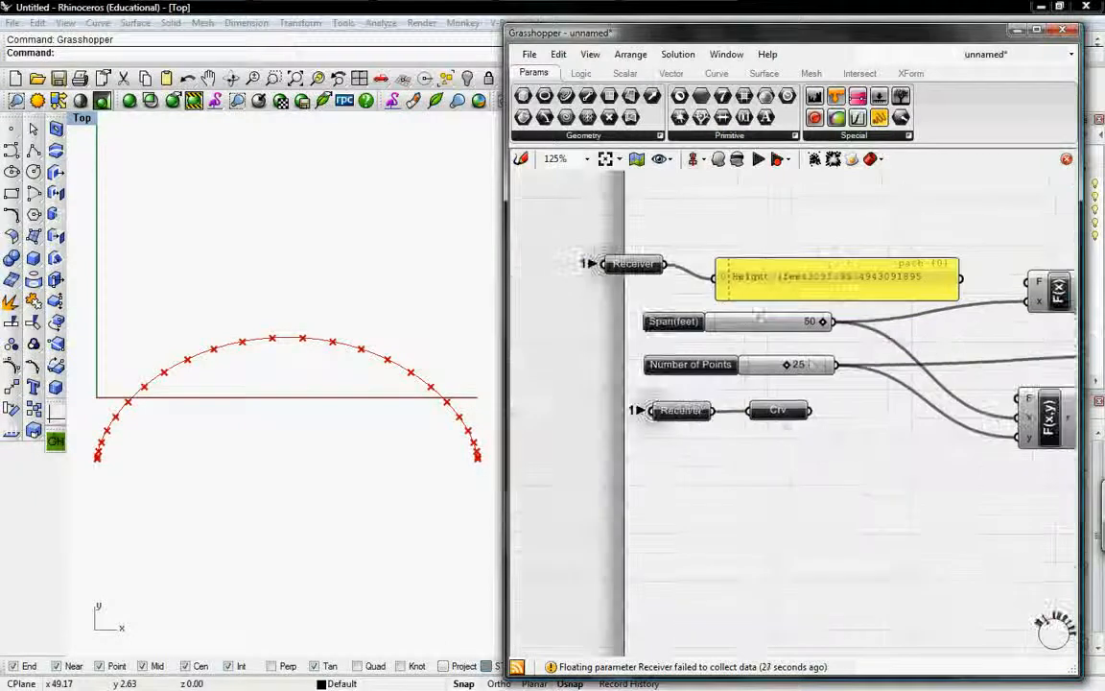
drag(971, 207, 539, 466)
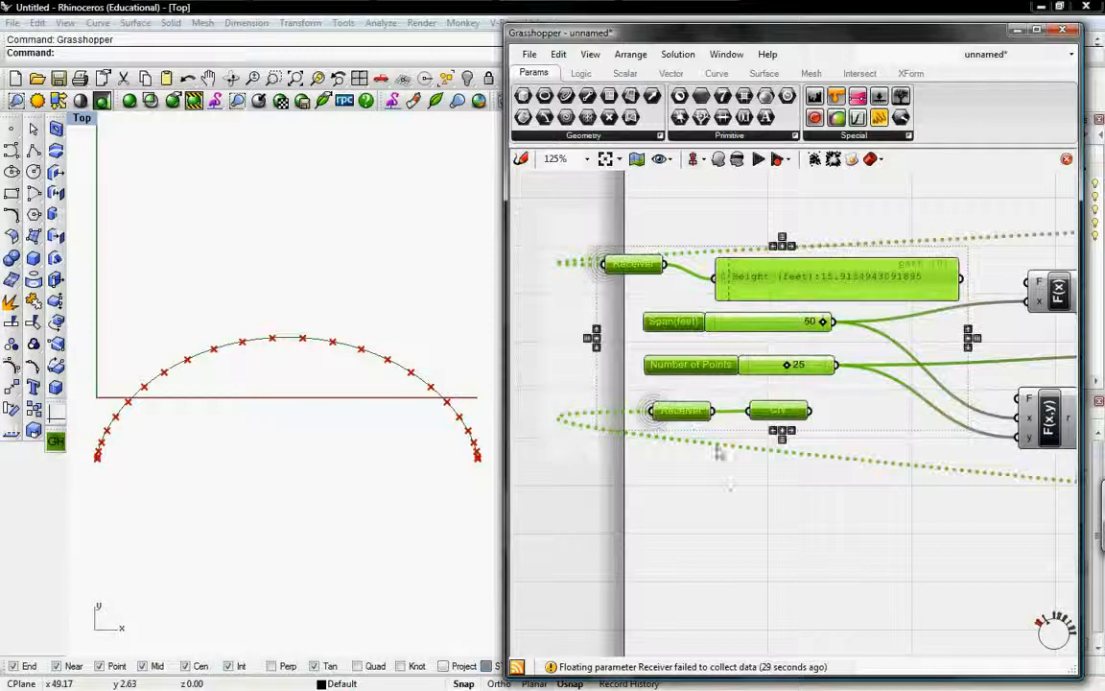